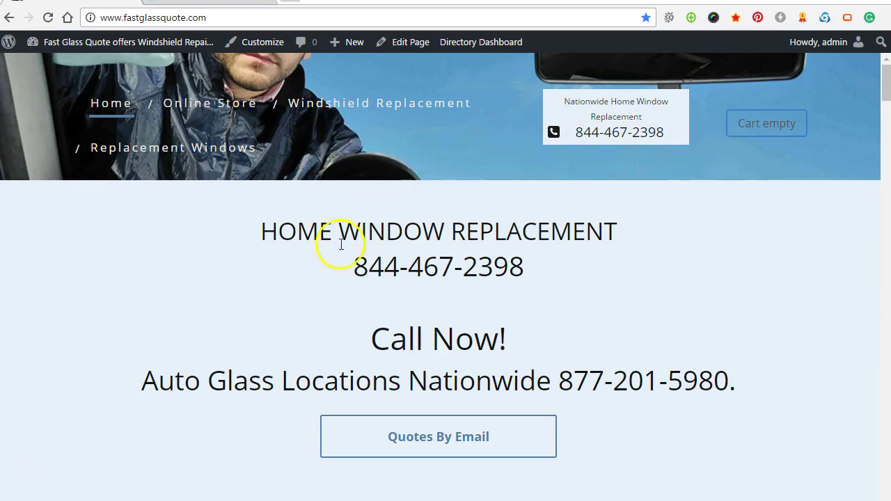
Open the WooZone plugin dashboard in the site's WordPress admin area
scroll(253, 269, "down", 3)
scroll(239, 272, "up", 3)
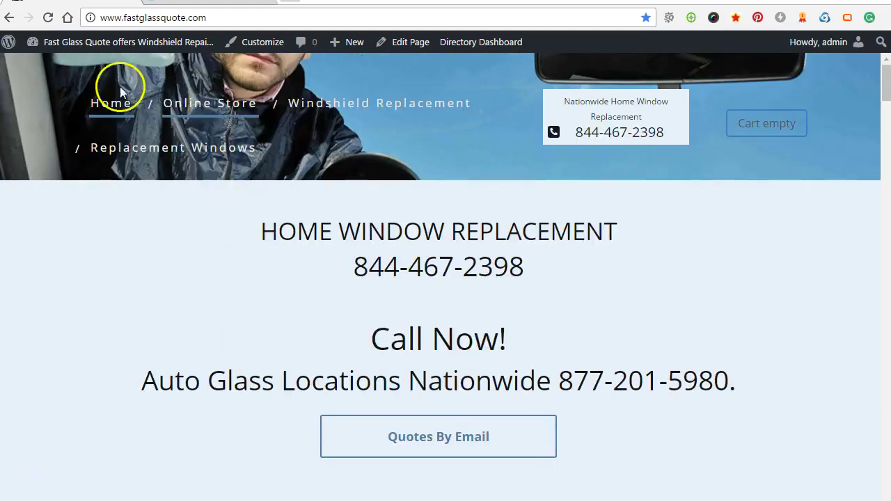
left_click(94, 67)
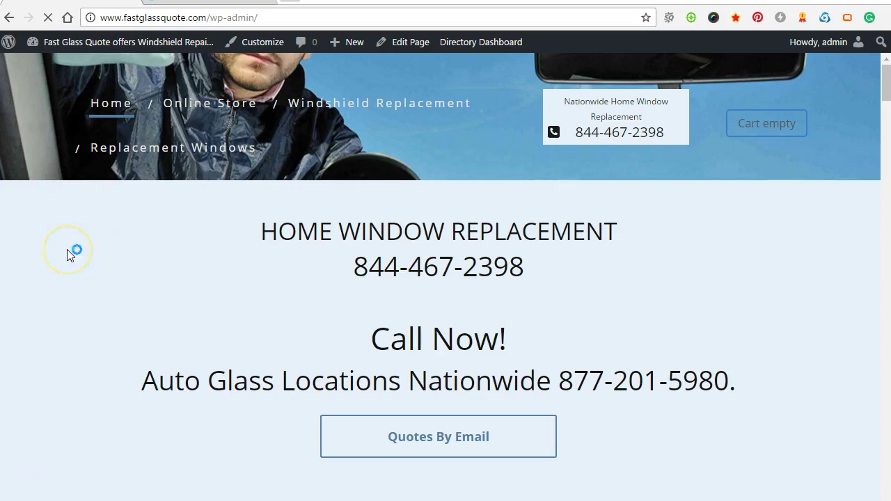
scroll(65, 253, "down", 12)
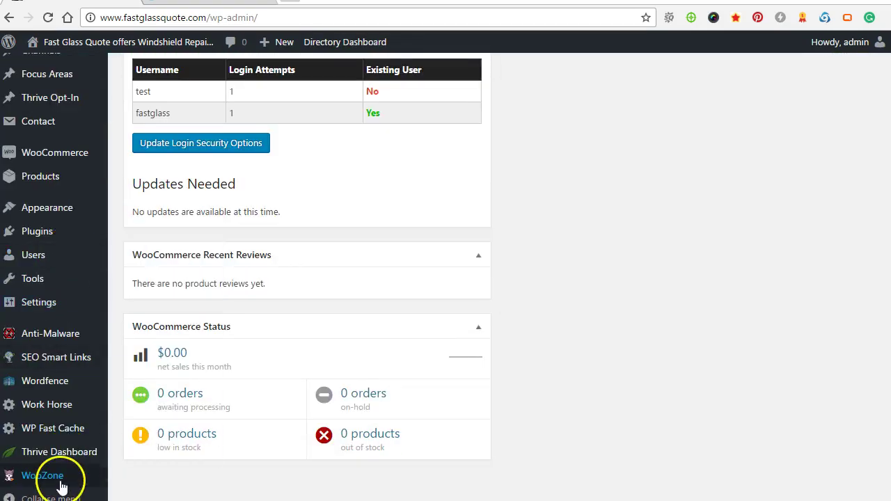
mouse_move(60, 481)
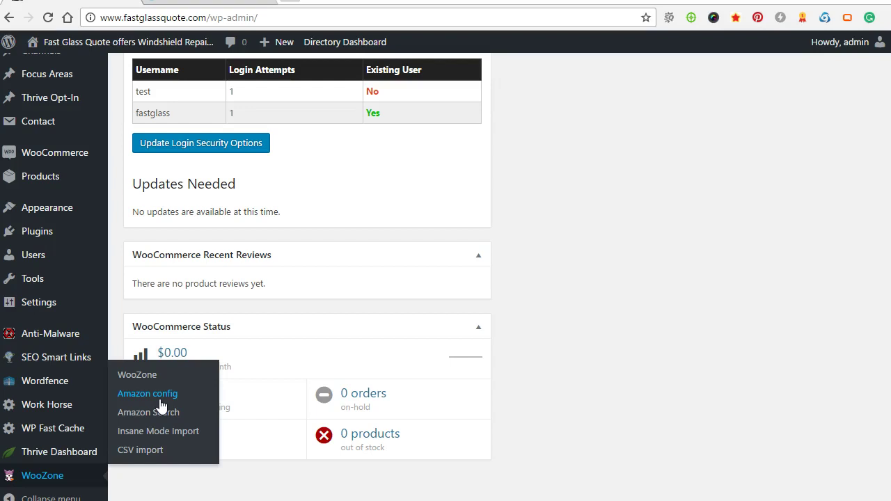
left_click(179, 328)
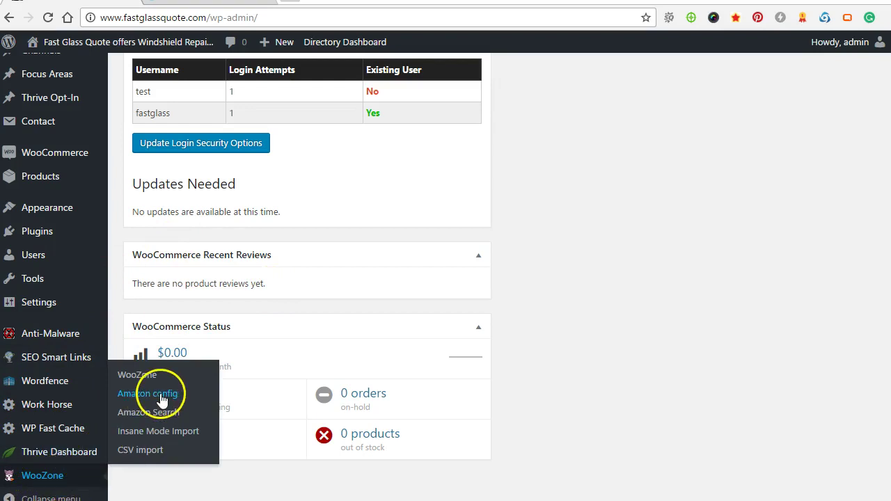
left_click(138, 378)
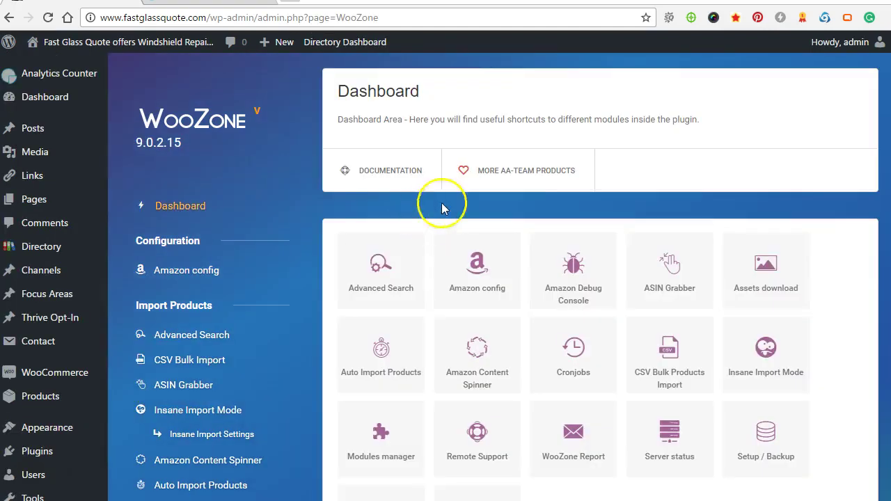
Open WooZone's Advanced Search module and look over the store categories offered as import targets
left_click(369, 268)
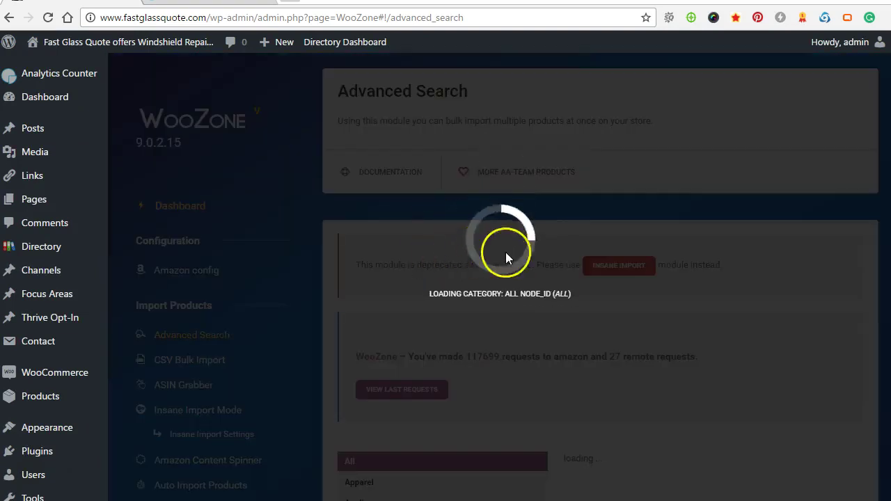
scroll(540, 266, "down", 2)
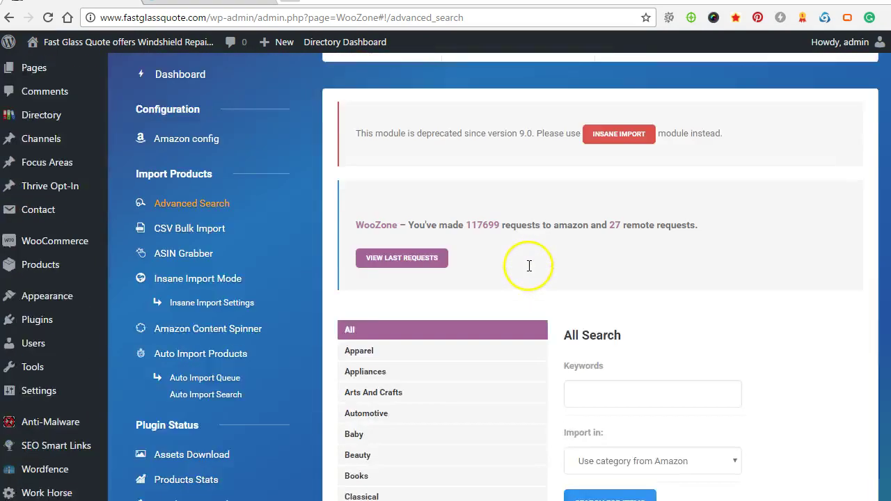
scroll(530, 268, "down", 4)
scroll(531, 274, "up", 1)
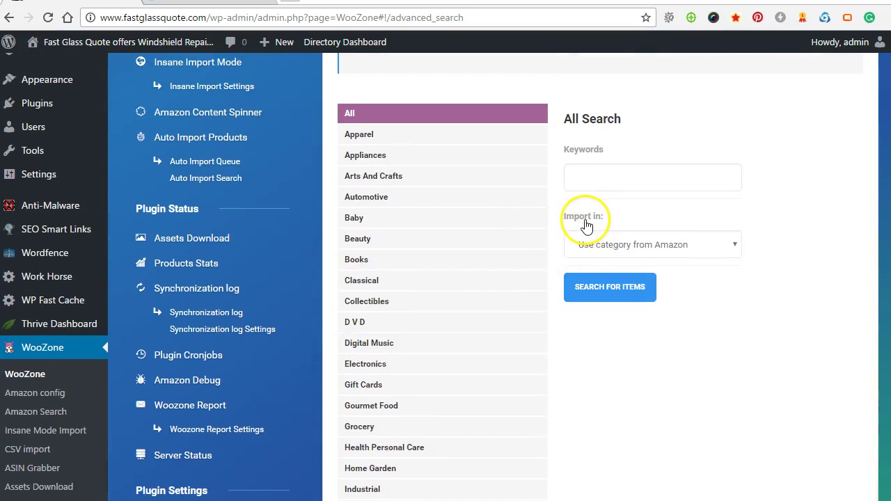
left_click(606, 245)
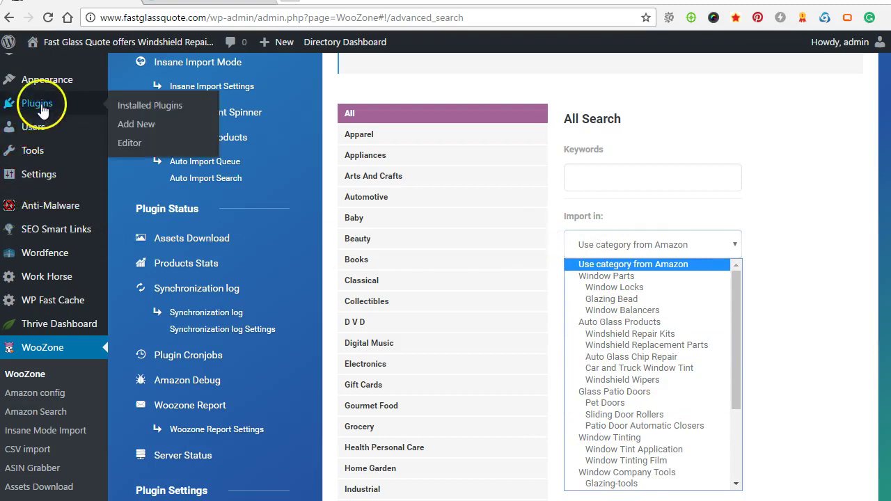
scroll(49, 209, "up", 3)
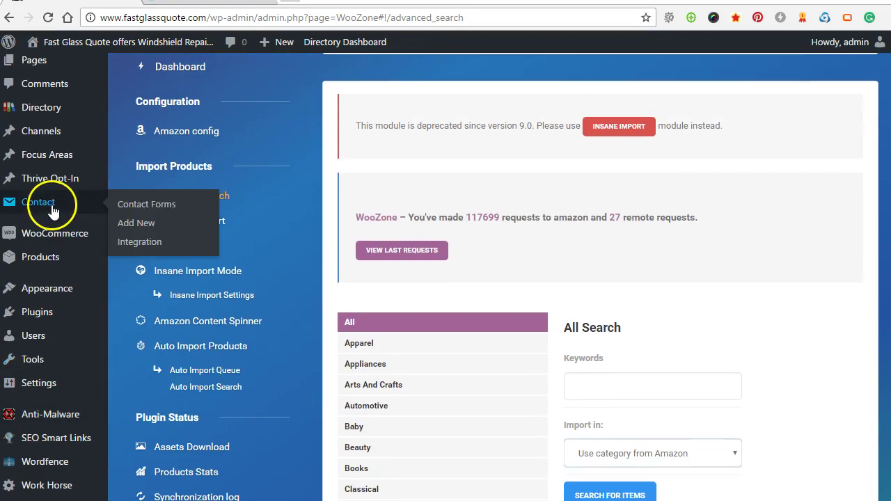
mouse_move(77, 259)
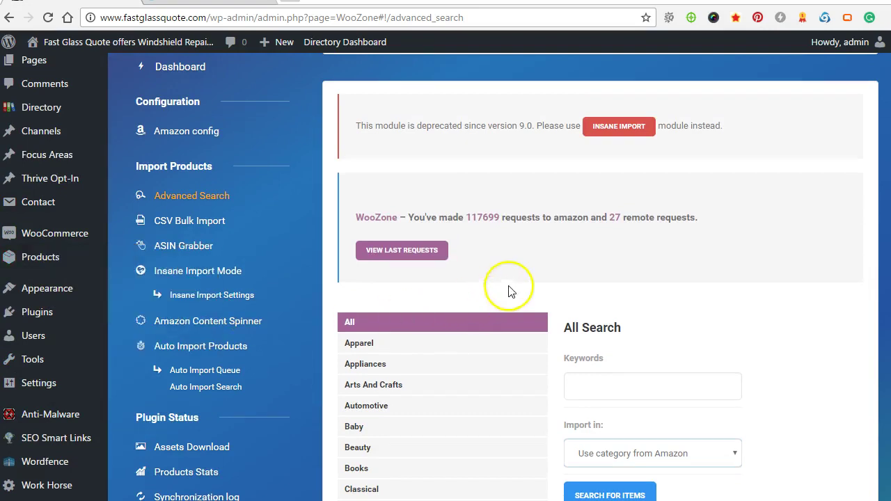
scroll(717, 313, "down", 2)
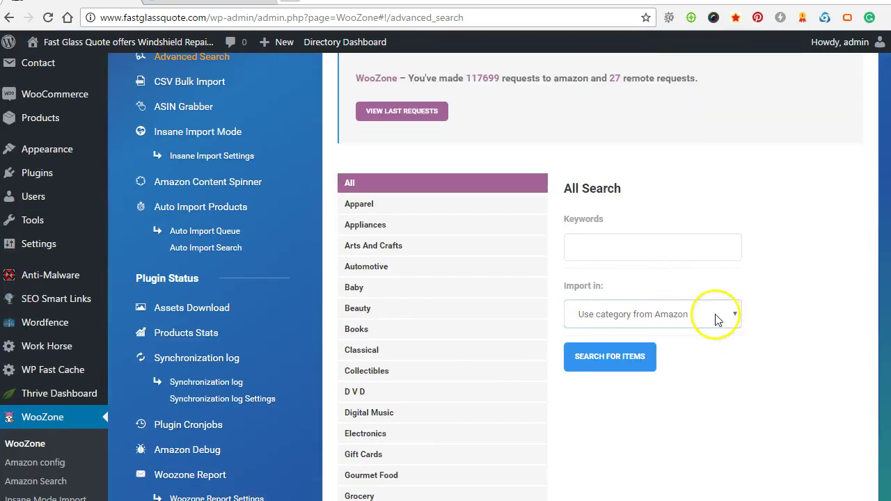
Set the All search to import into Window Tinting Film with the keywords "window tint film"
left_click(648, 318)
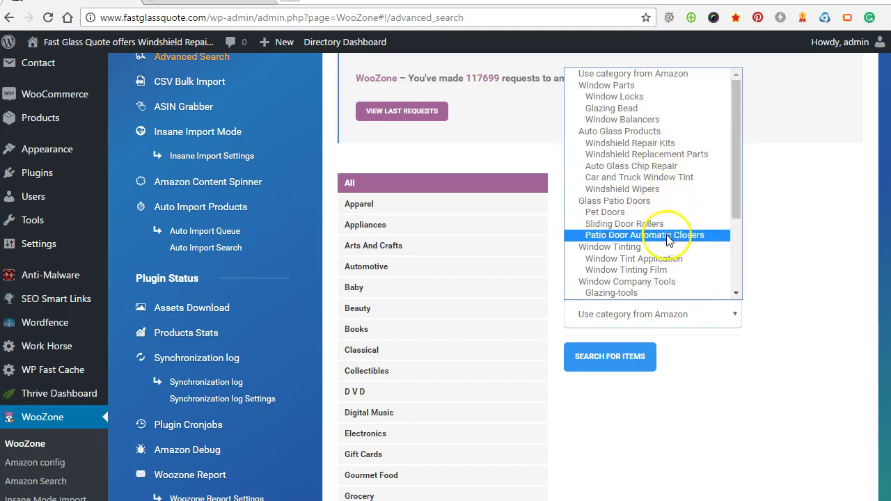
left_click(617, 270)
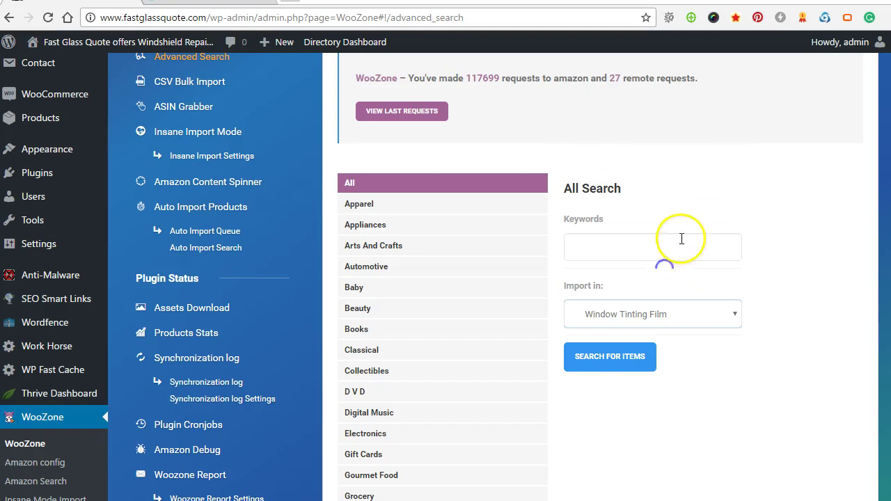
left_click(611, 245)
type("window tint film")
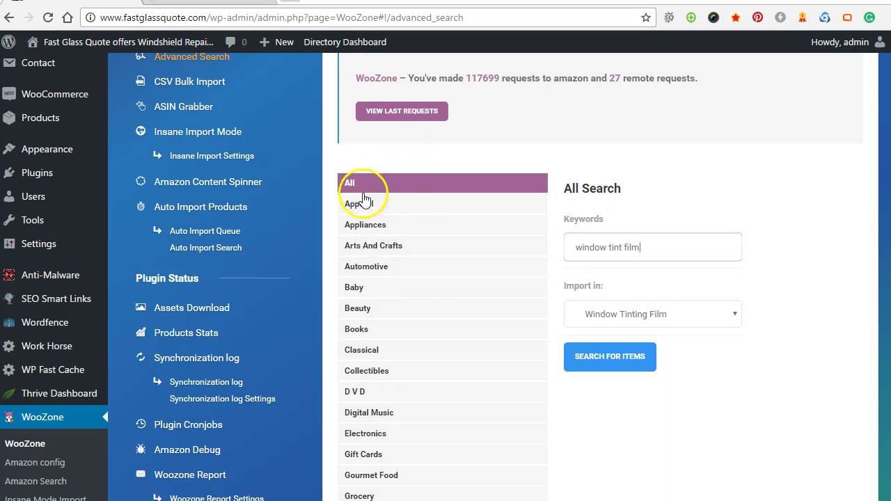
Switch the Amazon product search to the Industrial category
scroll(372, 209, "down", 4)
scroll(388, 354, "down", 3)
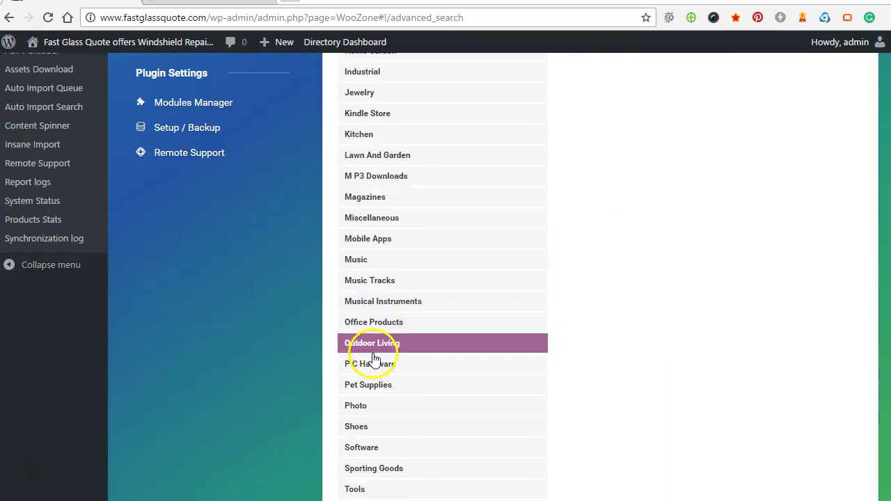
scroll(378, 358, "up", 3)
left_click(368, 282)
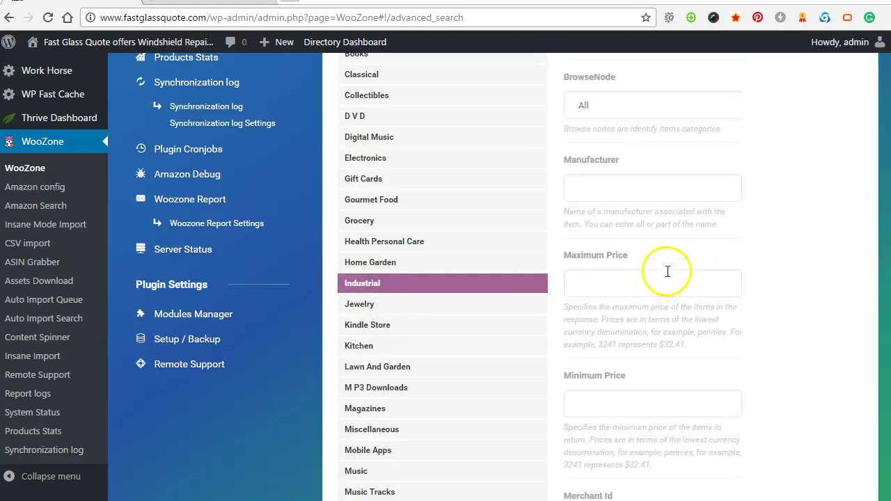
Search the Industrial category for "home window tint", with Window Tinting Film as the import category
scroll(555, 230, "up", 3)
scroll(555, 230, "up", 2)
left_click(597, 311)
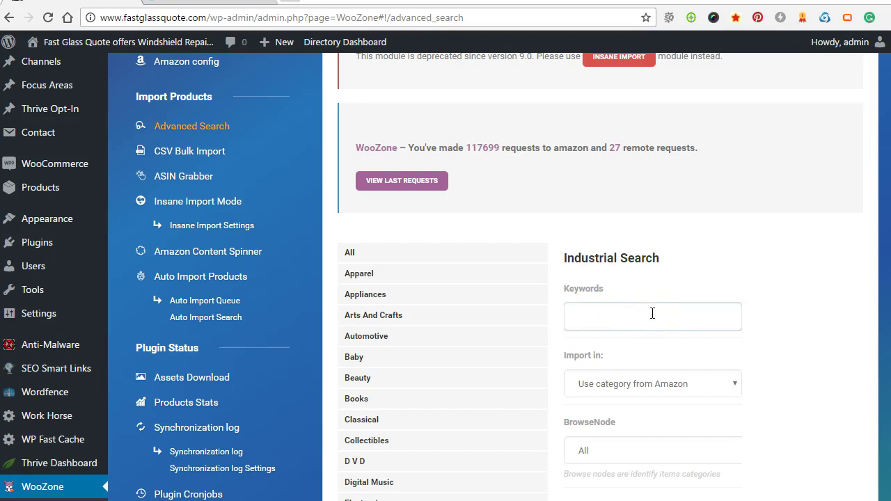
left_click(632, 382)
left_click(624, 340)
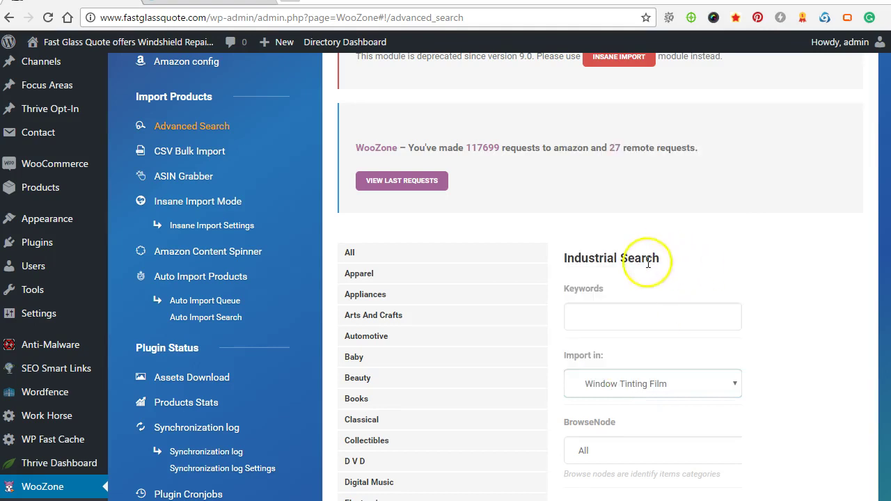
left_click(587, 320)
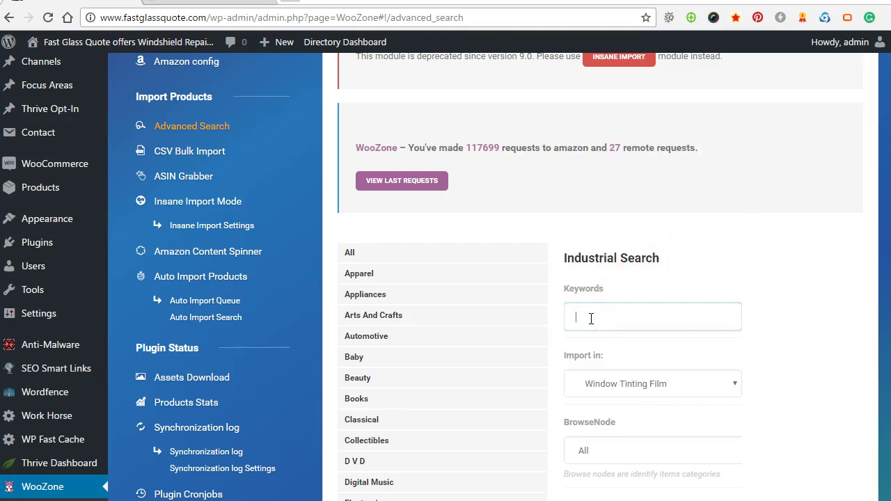
type("home window d")
scroll(646, 314, "down", 12)
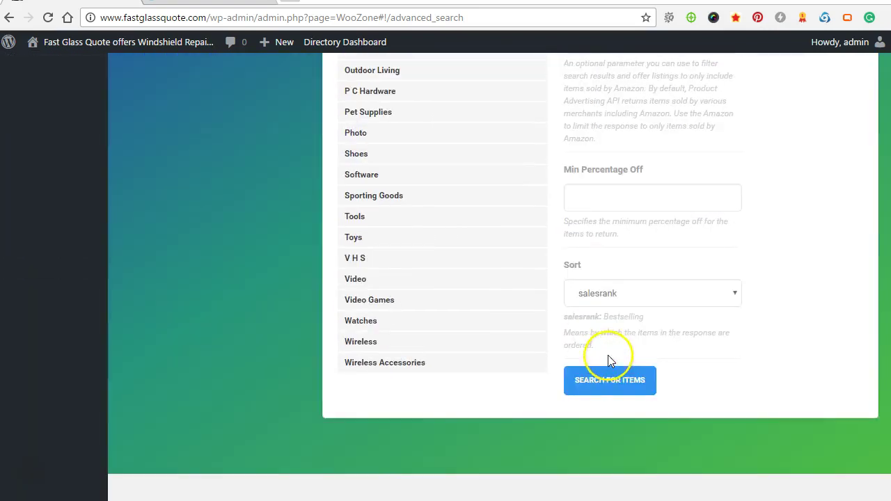
left_click(608, 376)
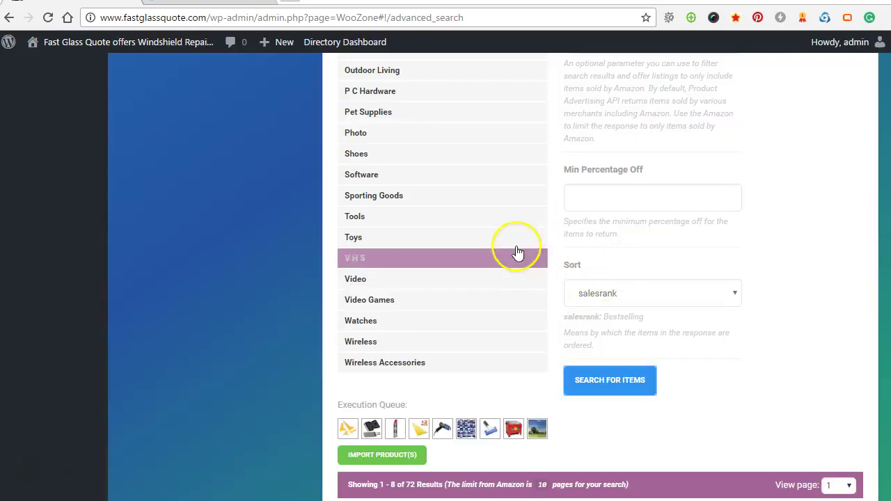
Review the home window tint results and import all the selected products into the store
scroll(488, 252, "down", 7)
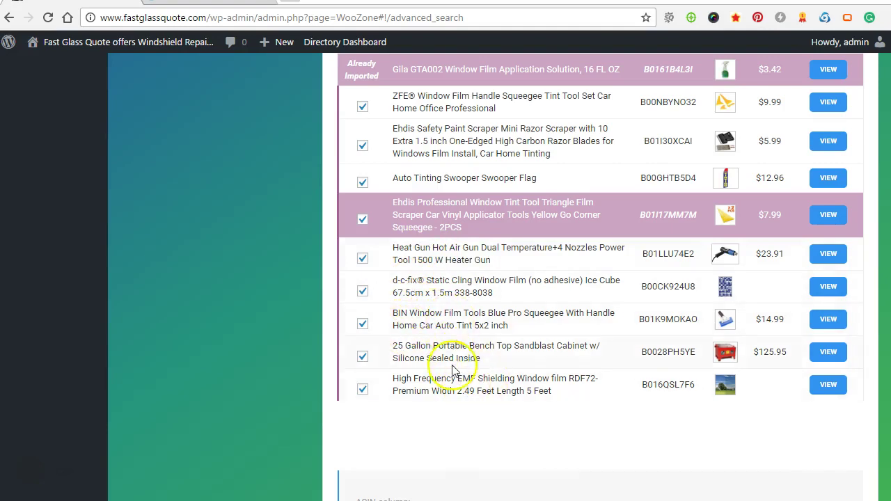
scroll(429, 355, "up", 2)
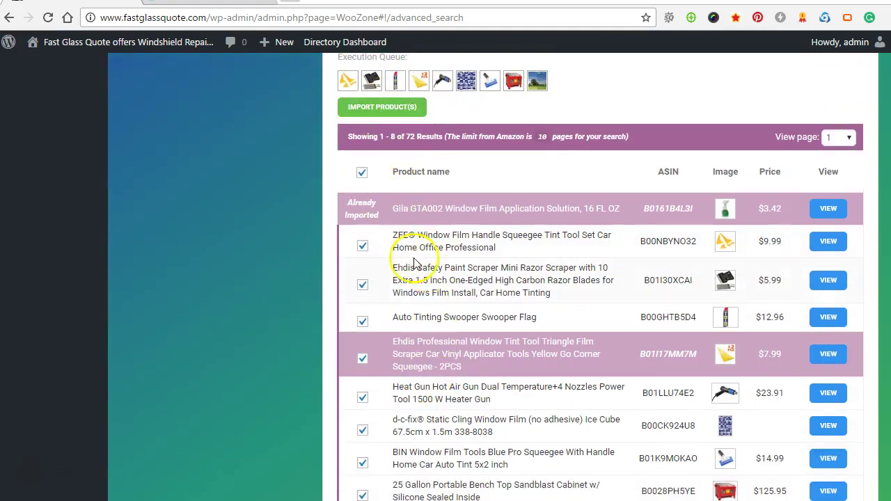
scroll(359, 331, "up", 2)
left_click(390, 247)
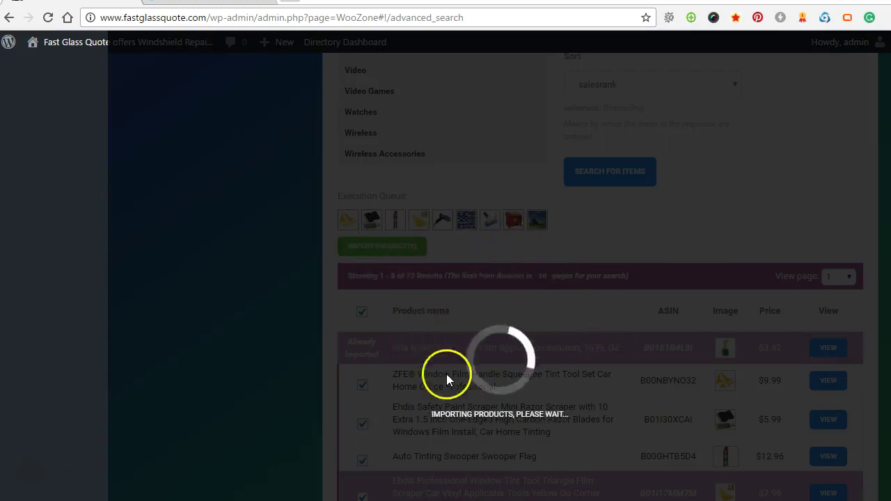
scroll(404, 323, "down", 3)
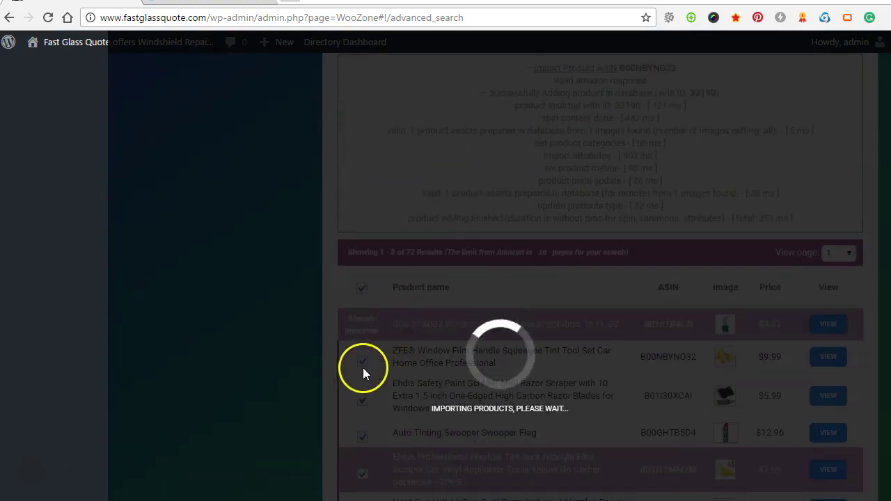
scroll(407, 332, "up", 3)
scroll(407, 332, "up", 2)
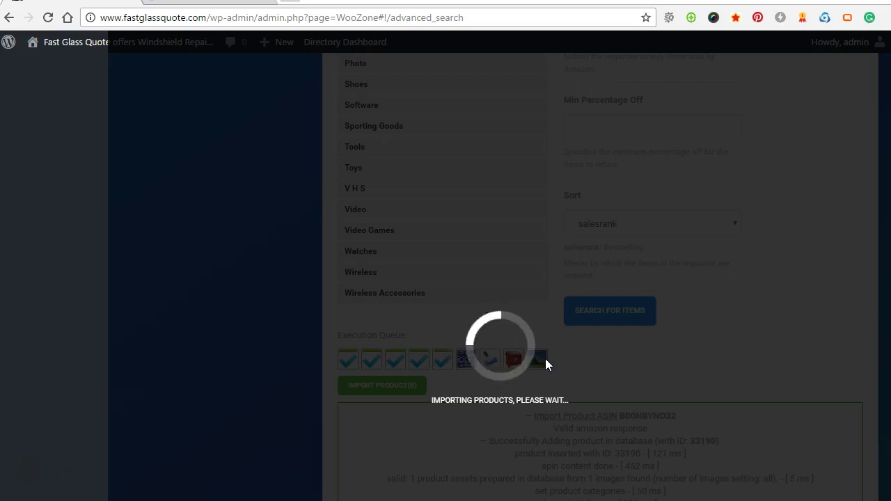
left_click(500, 337)
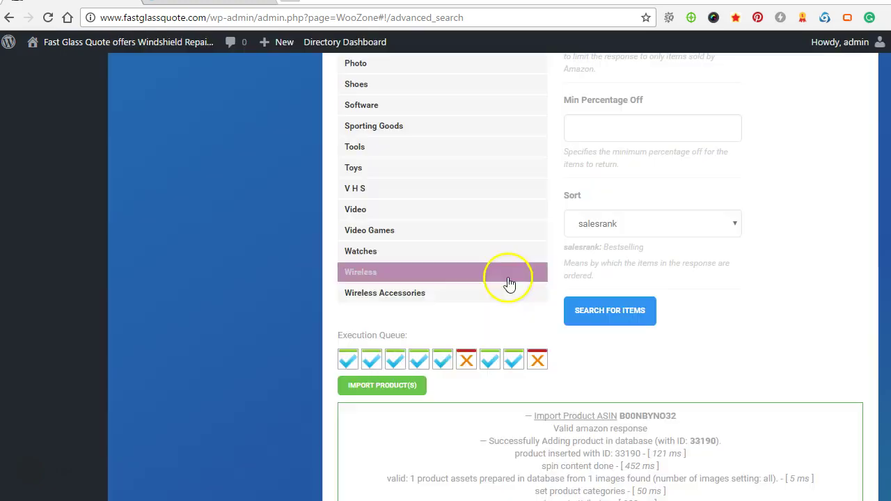
Set the import category to Glazing Bead and search the Industrial category for "window bead"
scroll(480, 320, "up", 7)
scroll(469, 330, "up", 6)
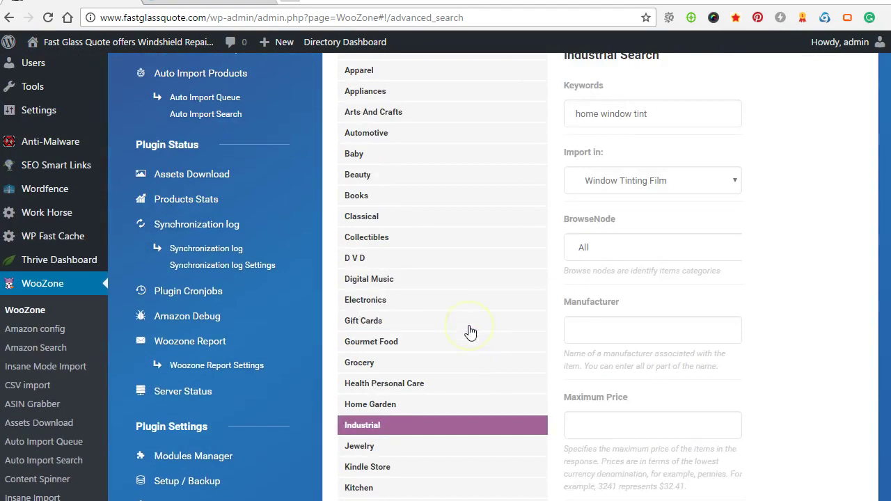
scroll(632, 378, "up", 1)
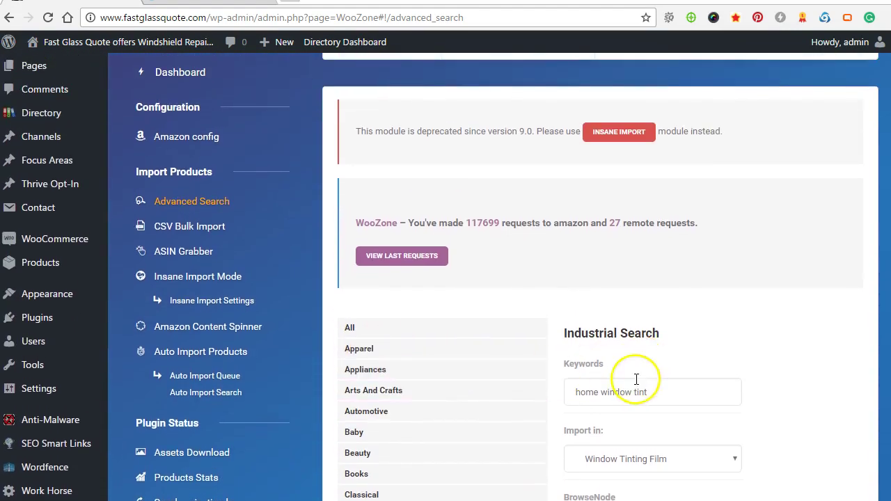
scroll(645, 338, "down", 3)
left_click(674, 252)
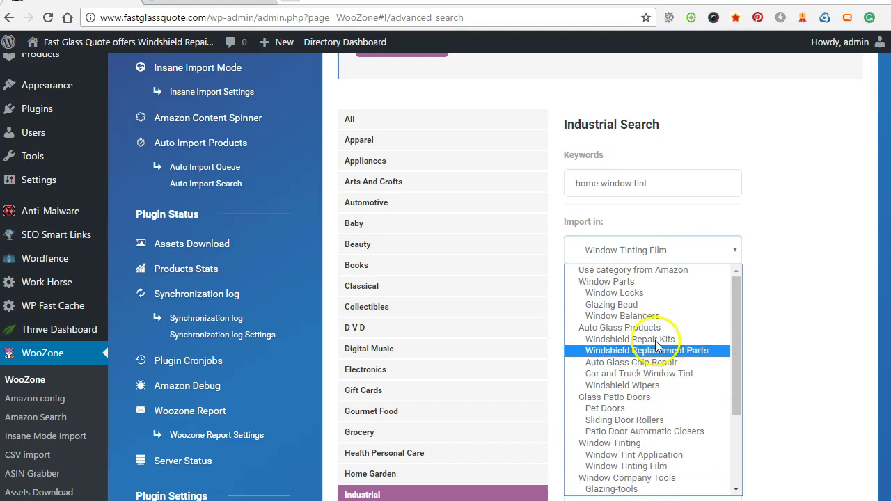
left_click(627, 307)
left_click_drag(672, 181, 558, 190)
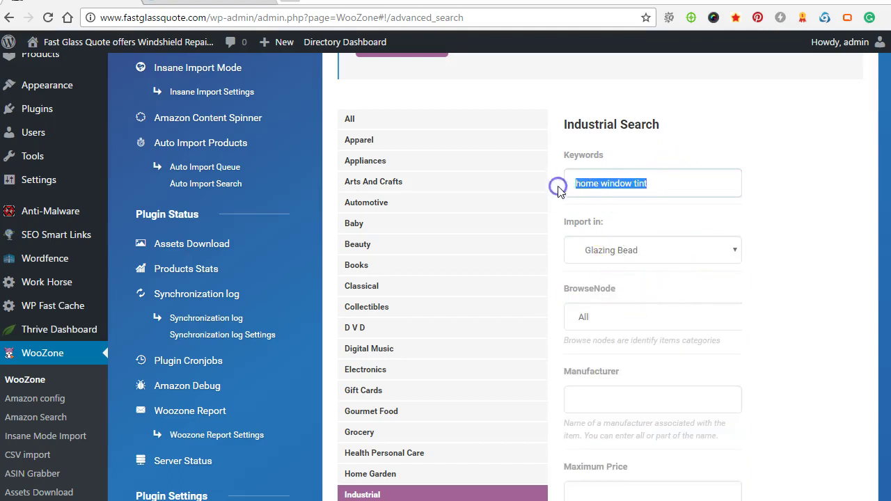
type("window bead")
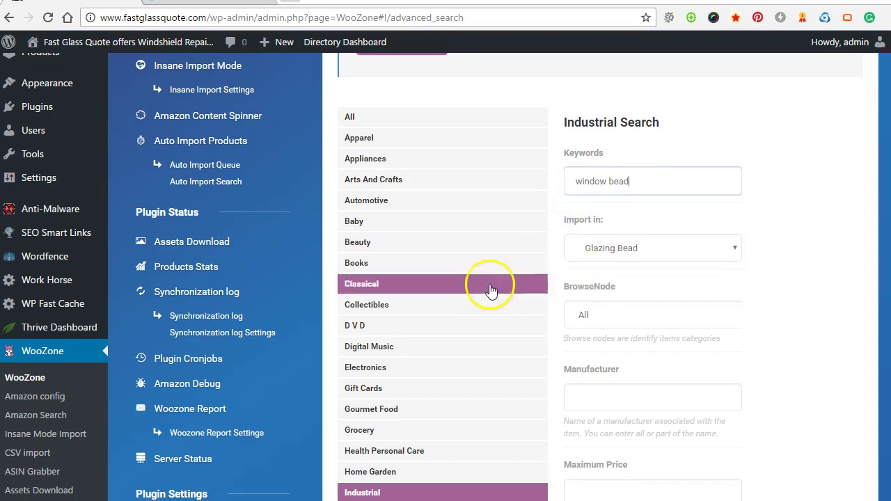
scroll(597, 328, "down", 11)
left_click(597, 311)
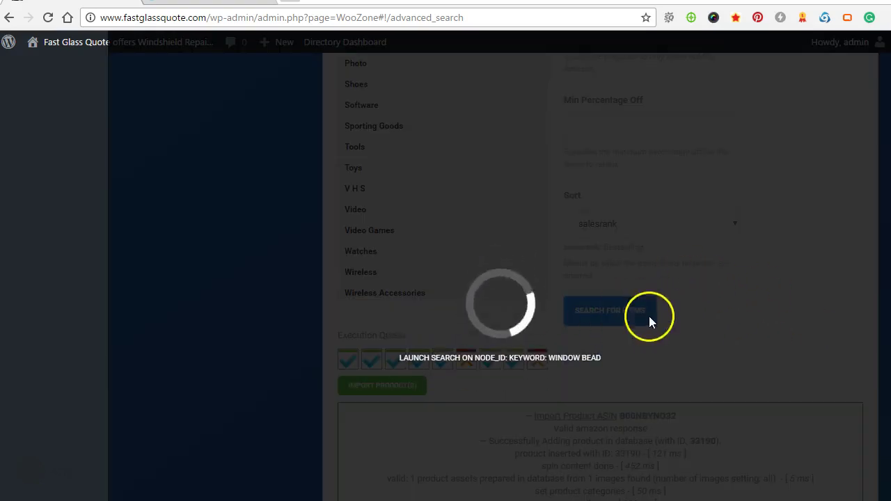
Review the "window bead" search results and import all the selected products into the store
scroll(584, 331, "down", 5)
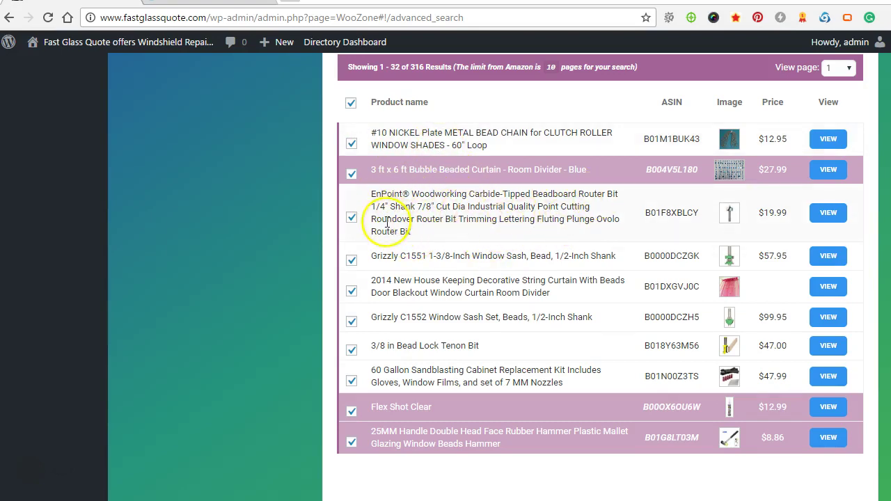
scroll(454, 151, "down", 1)
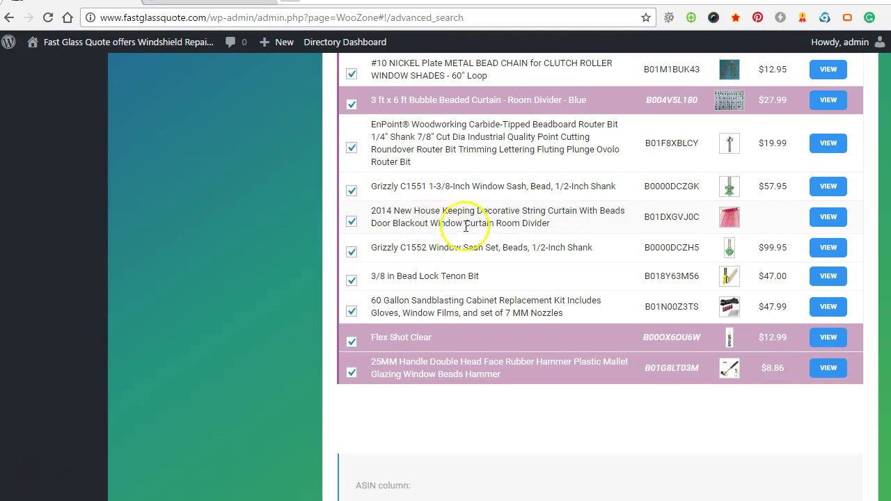
scroll(461, 272, "down", 1)
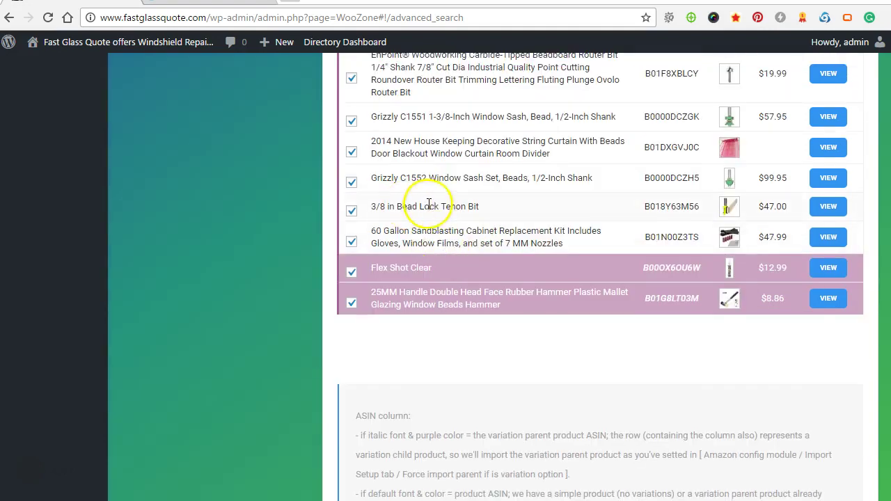
scroll(465, 230, "up", 3)
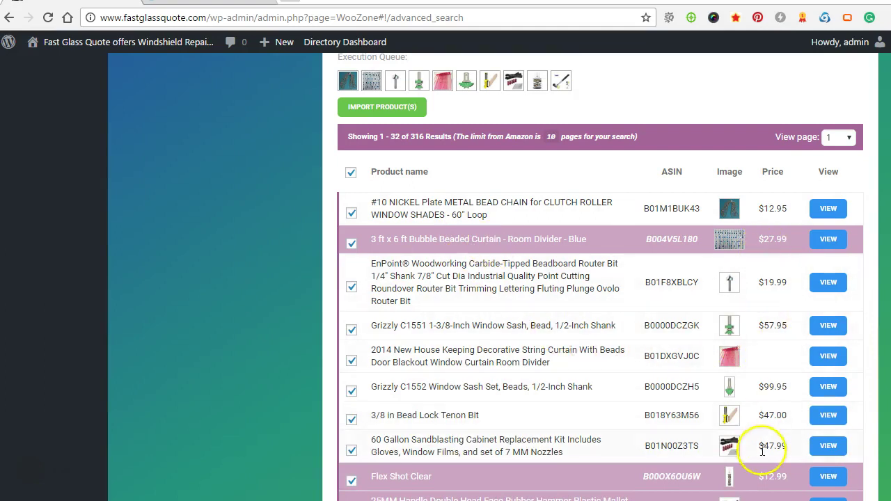
left_click(373, 108)
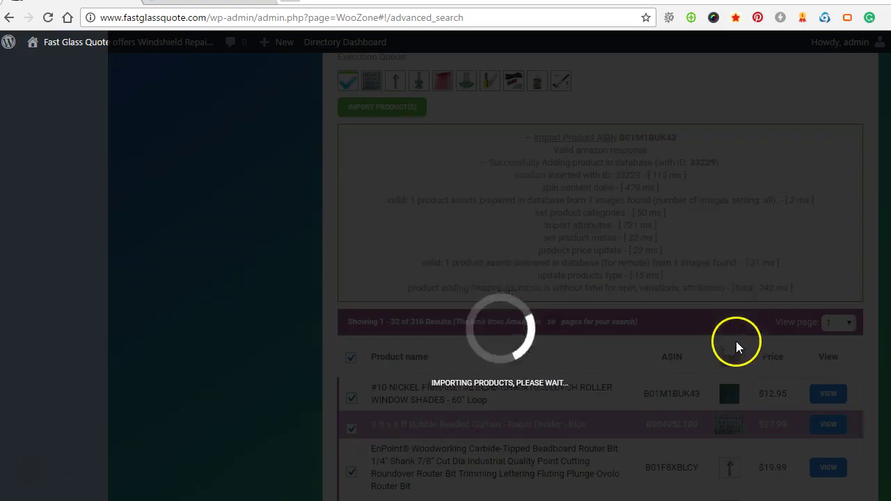
Examine the import log and the execution queue for the window bead products
scroll(490, 381, "down", 4)
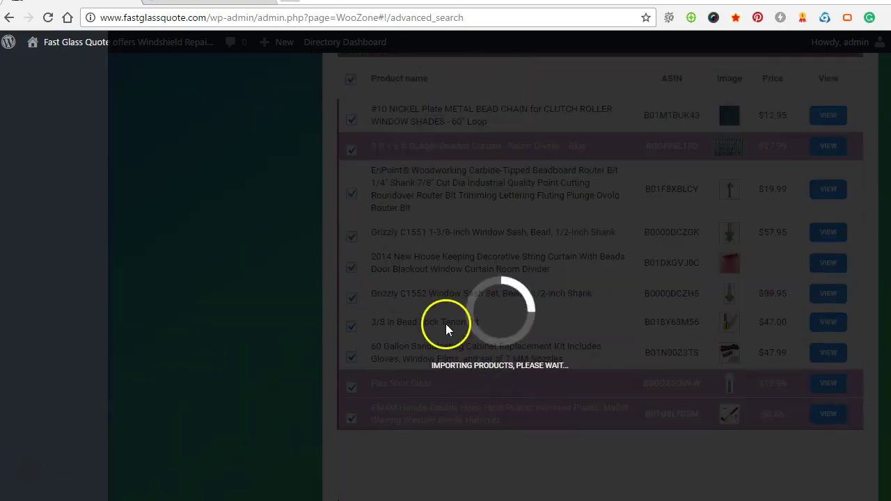
scroll(411, 209, "up", 3)
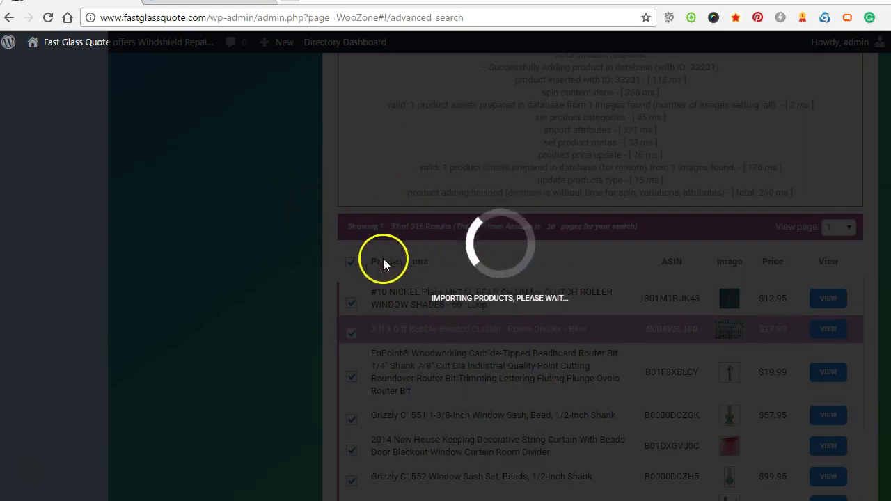
scroll(383, 258, "down", 1)
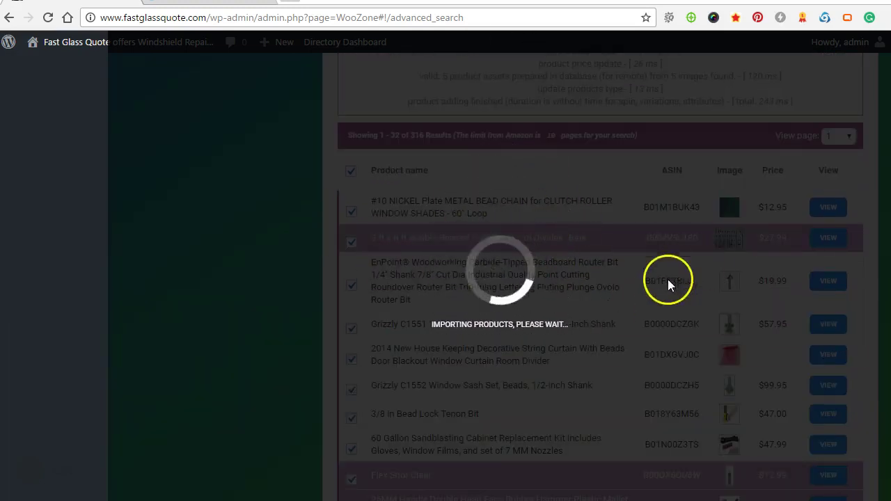
scroll(418, 396, "up", 3)
scroll(489, 344, "up", 5)
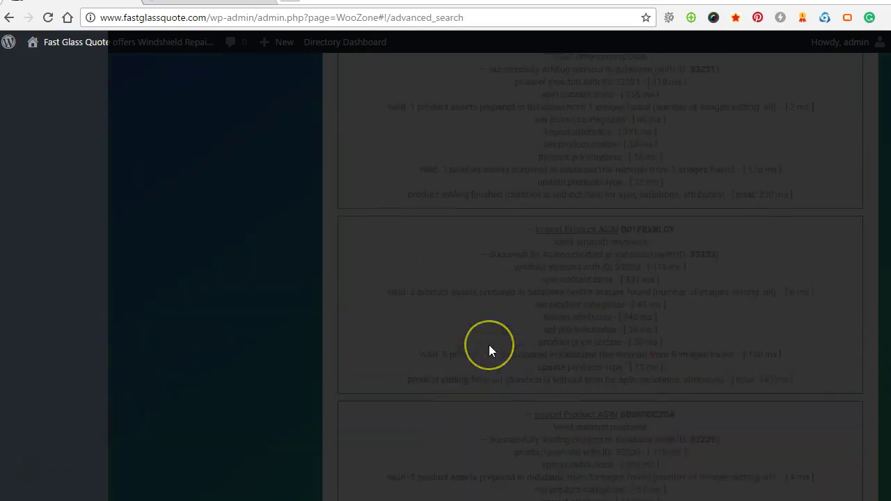
scroll(489, 351, "up", 6)
scroll(453, 289, "down", 4)
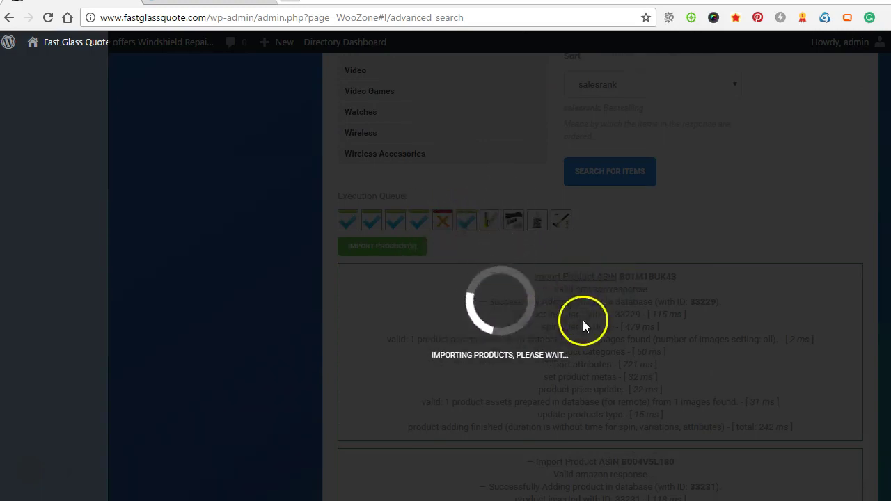
scroll(685, 387, "up", 1)
scroll(513, 306, "up", 2)
scroll(479, 326, "up", 10)
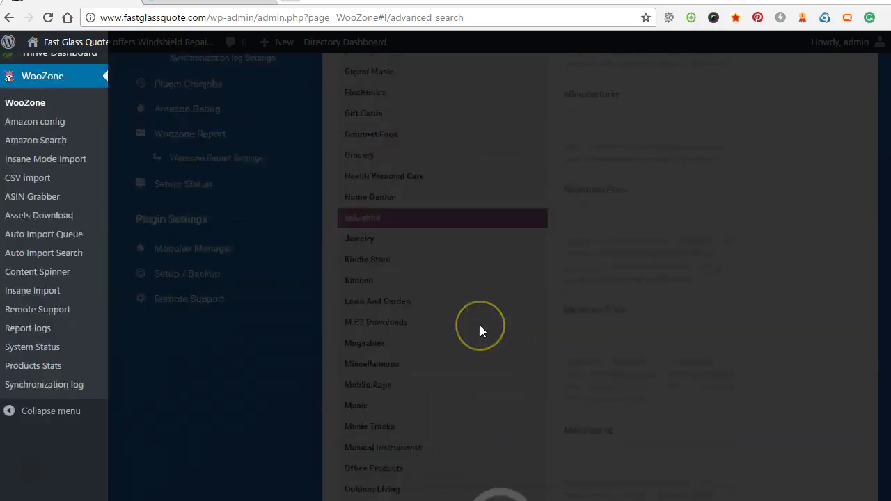
scroll(479, 325, "up", 5)
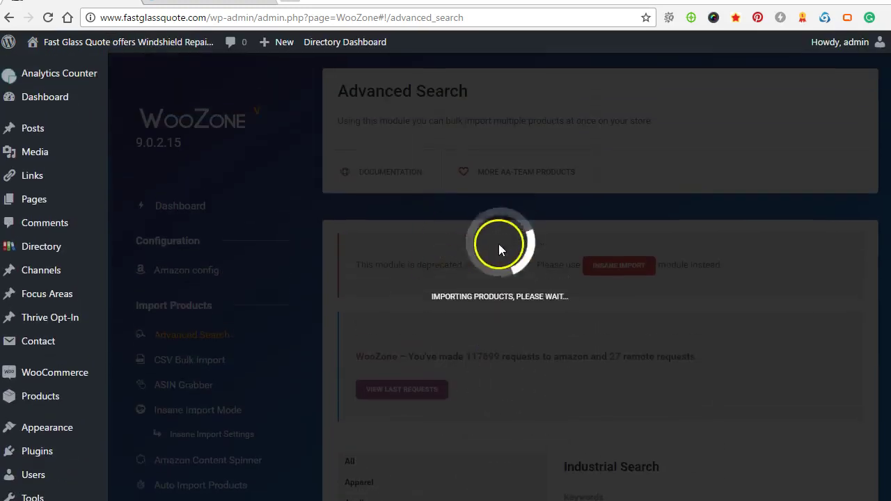
scroll(462, 286, "down", 4)
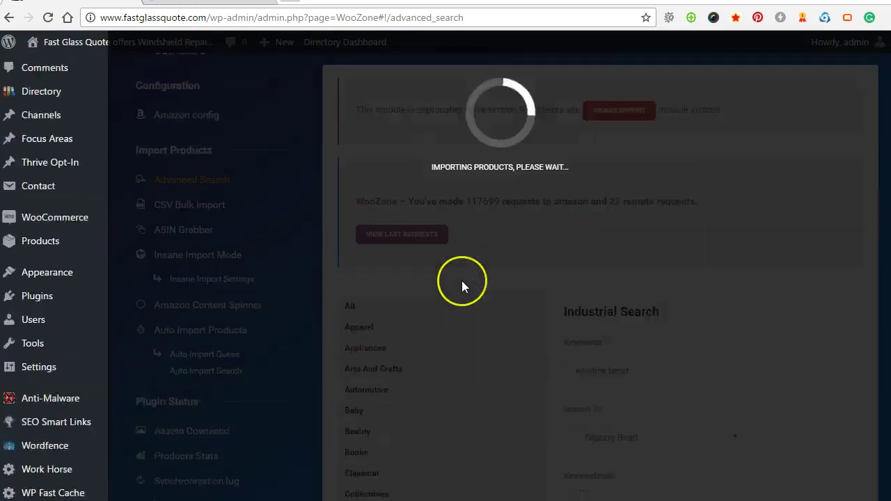
scroll(460, 264, "up", 3)
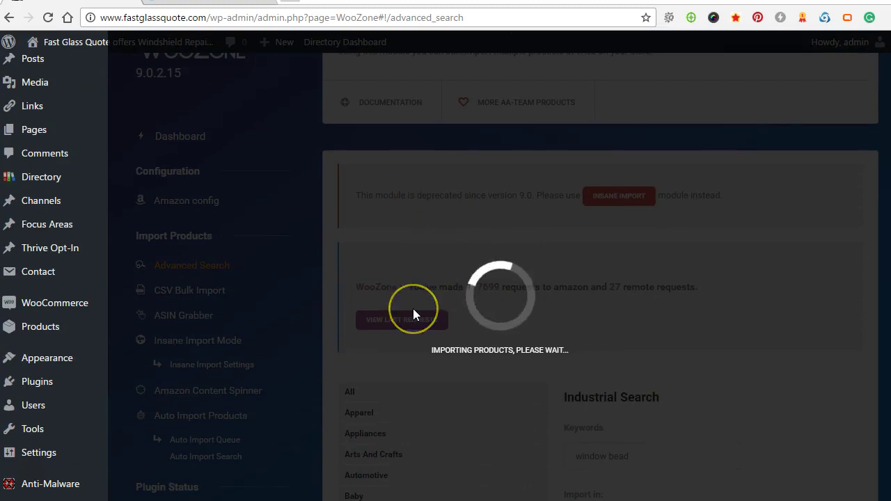
scroll(413, 308, "down", 1)
scroll(412, 309, "down", 15)
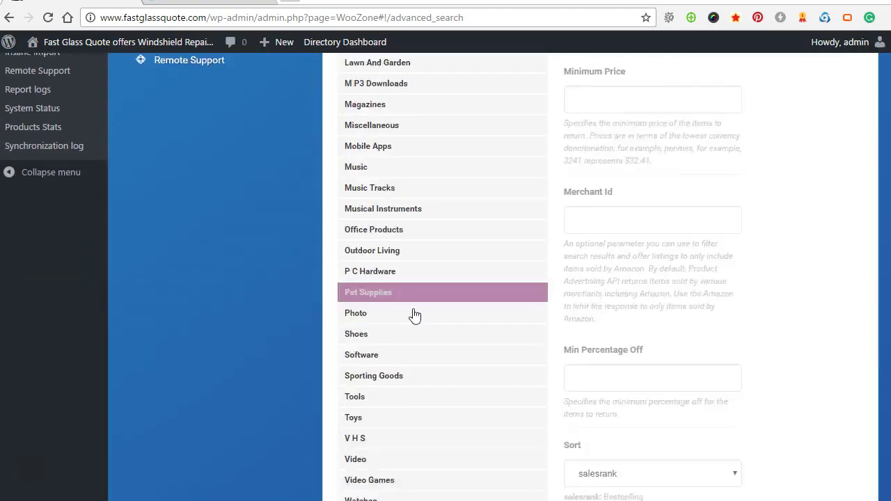
Open the store's list of all WooCommerce products
scroll(427, 314, "up", 13)
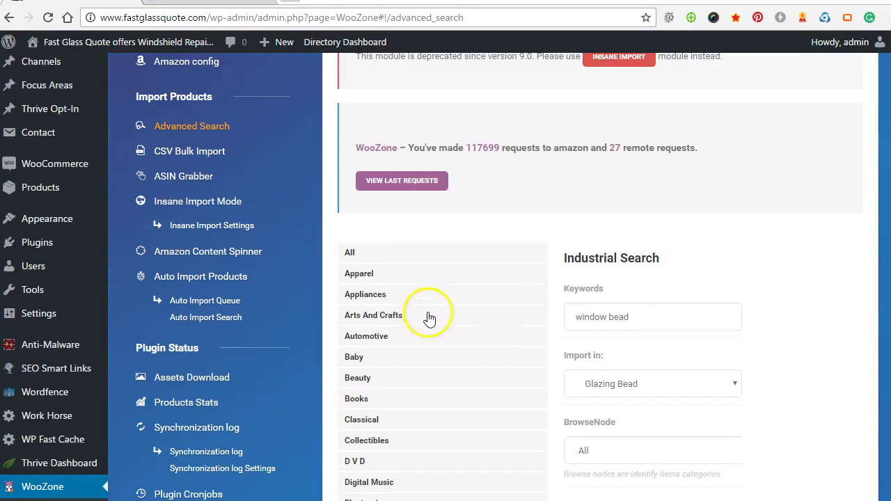
mouse_move(6, 195)
scroll(6, 195, "up", 2)
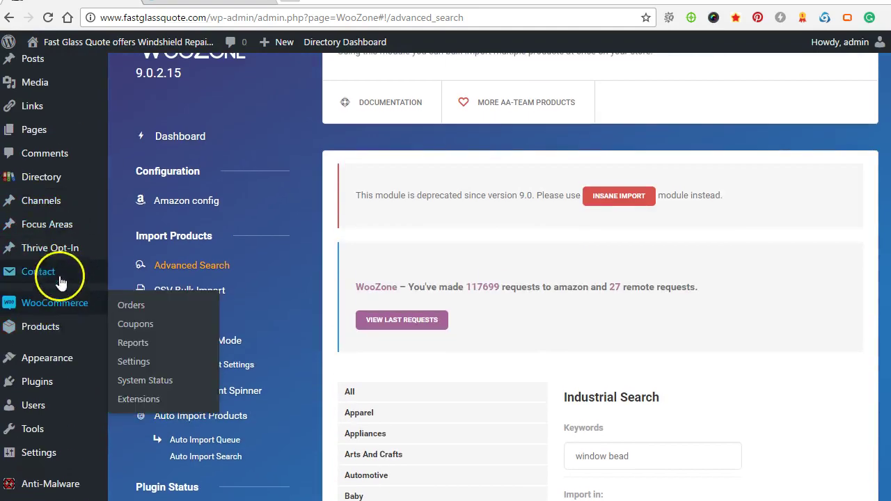
scroll(28, 213, "up", 1)
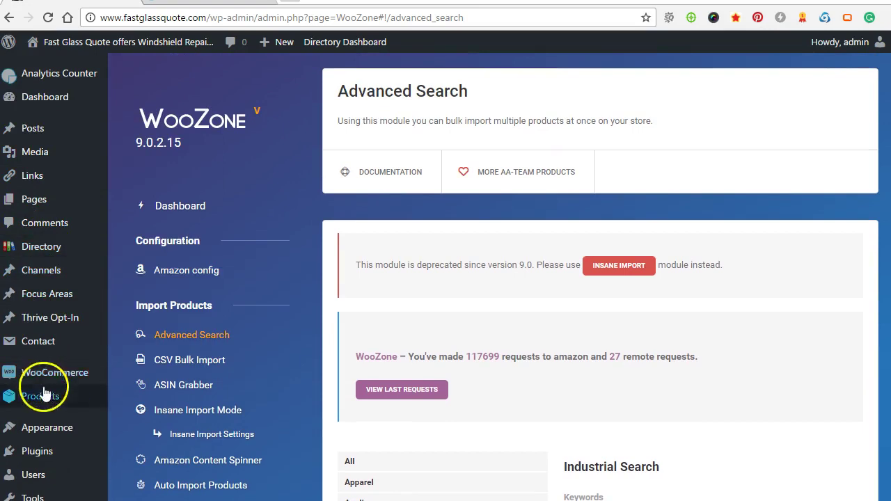
left_click(128, 402)
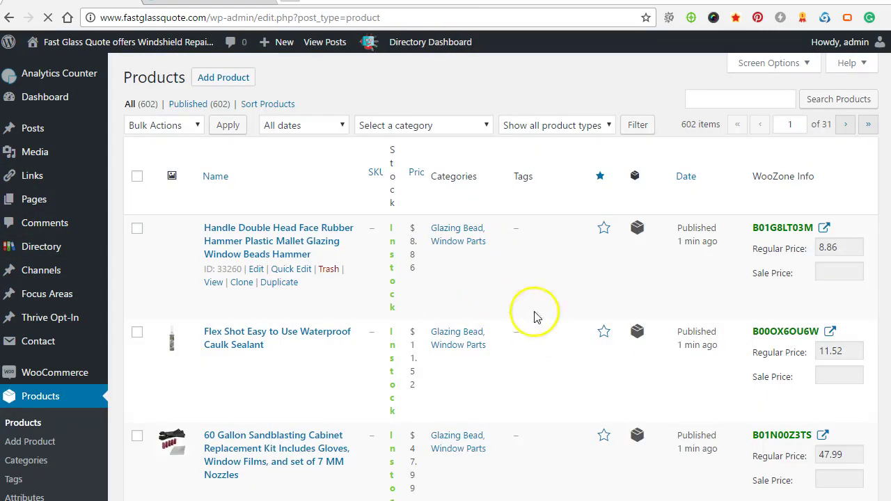
Look through the newly imported Glazing Bead products and view the store page of the double head rubber hammer
scroll(696, 230, "down", 4)
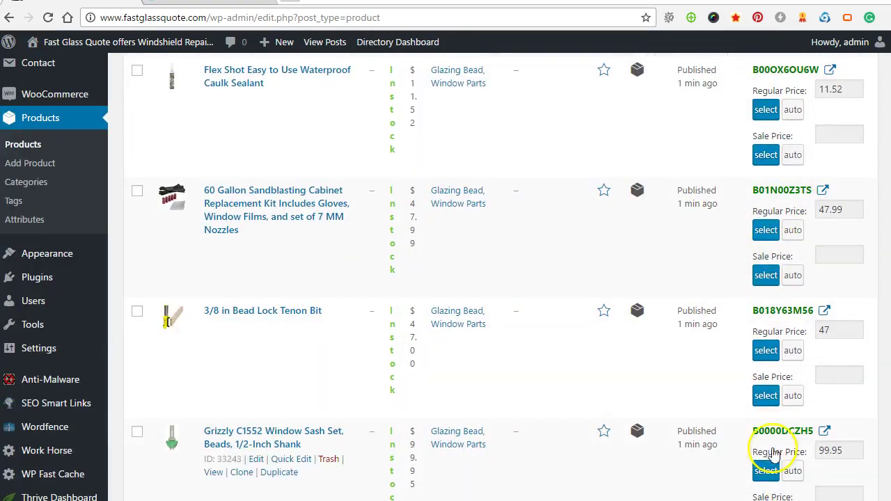
scroll(530, 413, "up", 2)
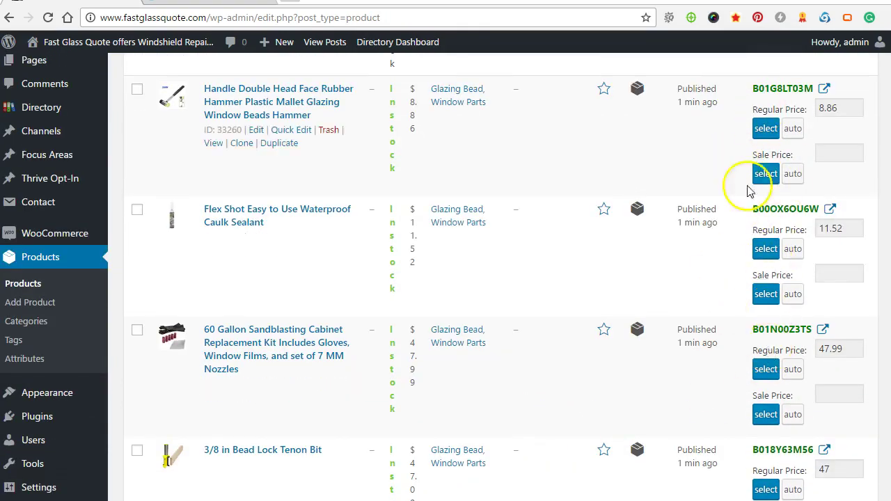
scroll(495, 340, "up", 2)
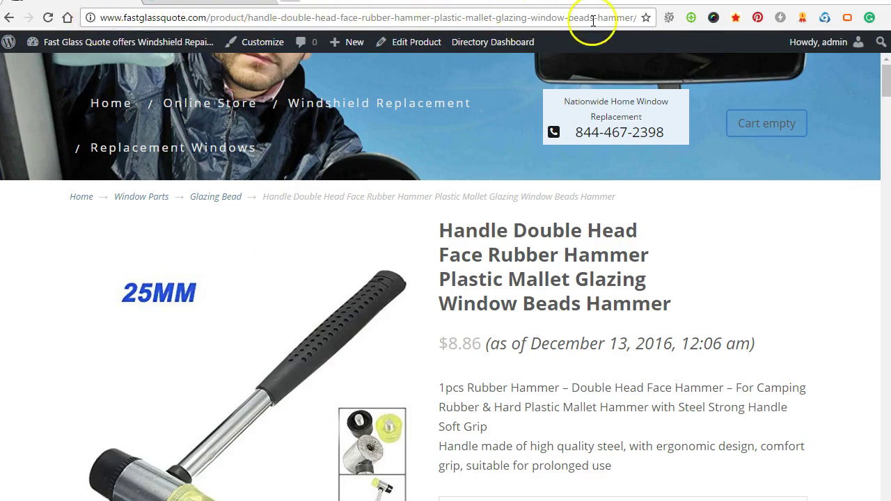
Examine the rubber hammer's store page, including its image gallery, price, categories, product description and related products
scroll(285, 300, "down", 5)
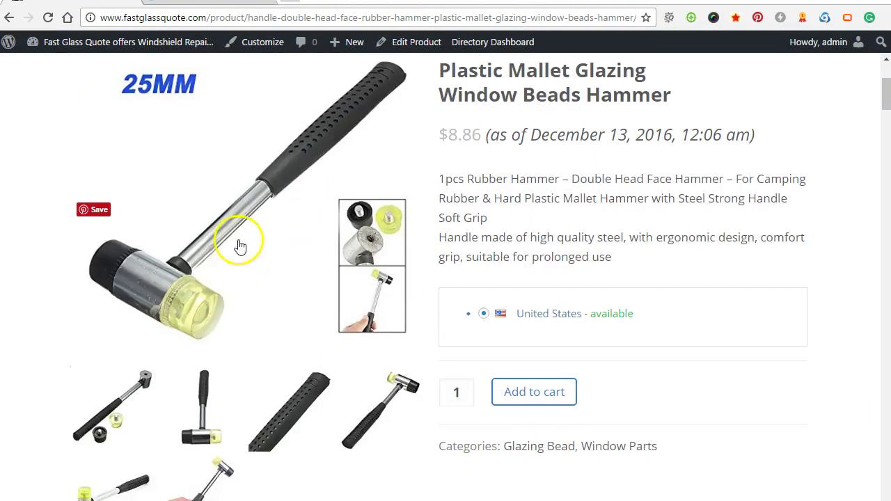
scroll(330, 190, "up", 2)
scroll(199, 237, "down", 3)
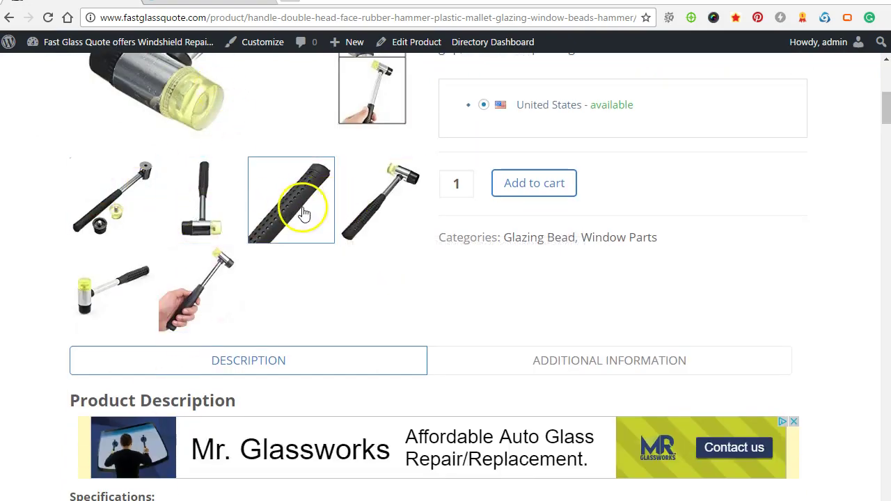
scroll(230, 241, "up", 3)
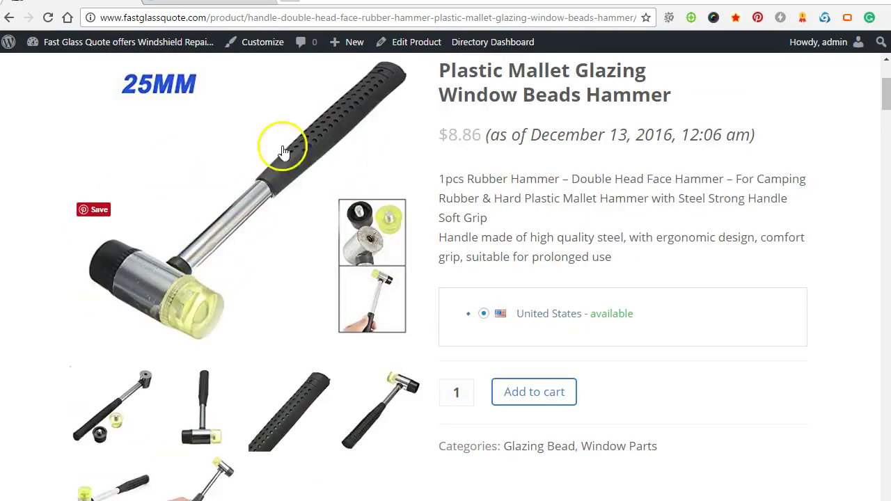
scroll(328, 222, "down", 2)
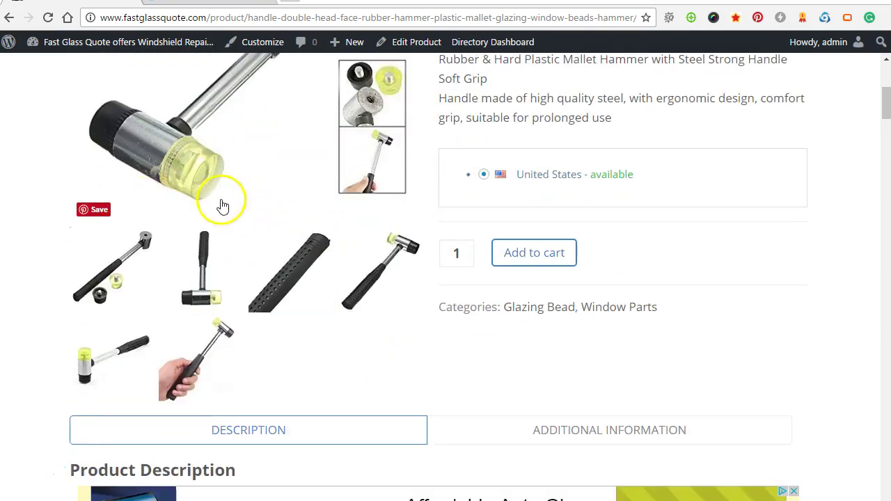
scroll(223, 209, "down", 4)
scroll(267, 210, "down", 7)
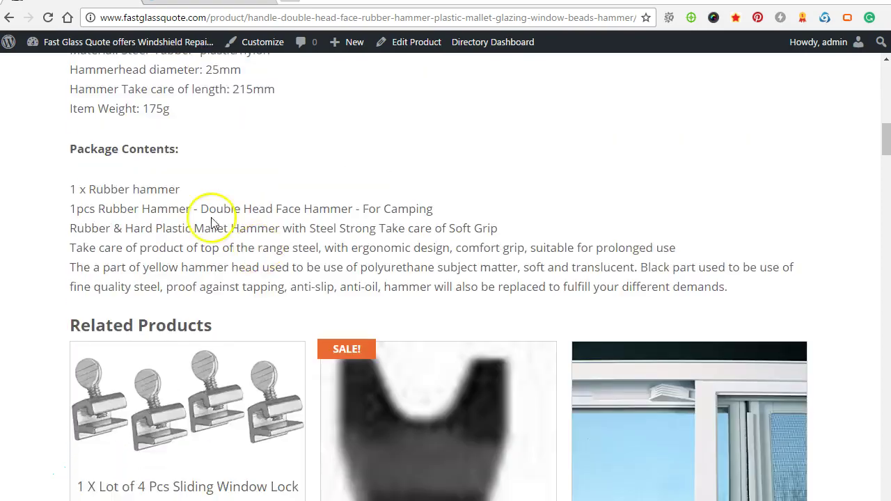
scroll(304, 284, "up", 5)
scroll(304, 284, "up", 11)
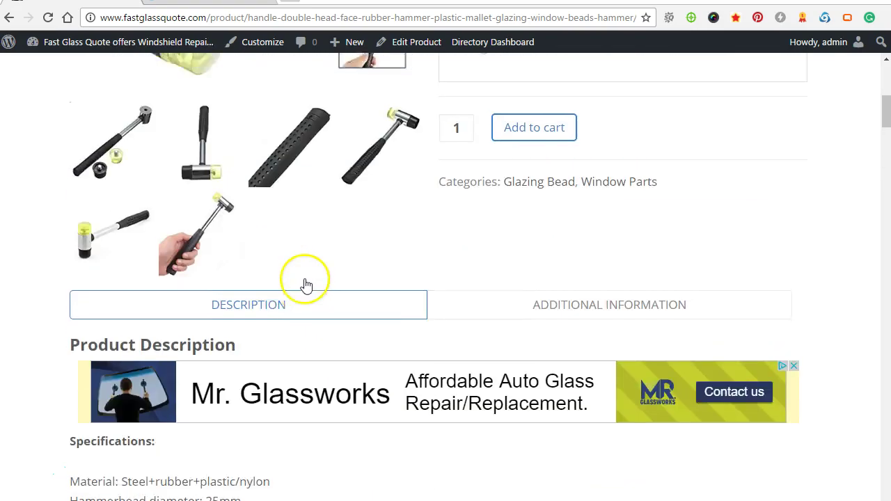
scroll(597, 254, "down", 5)
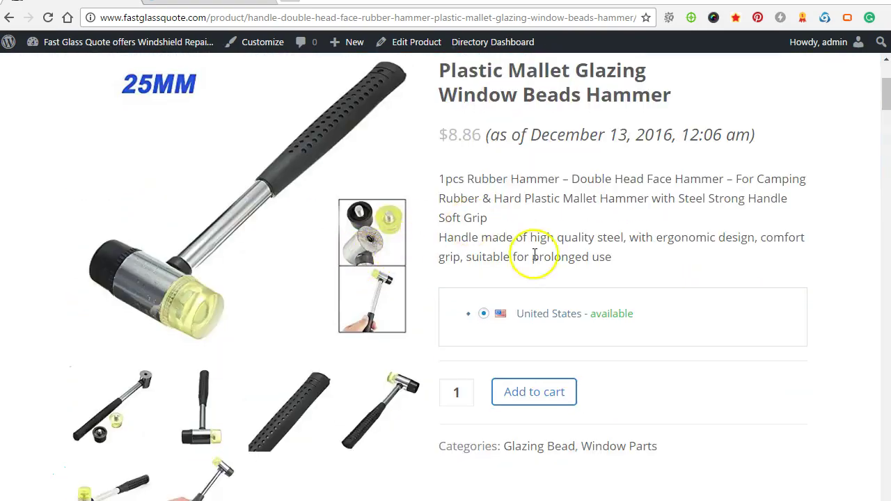
Add one double head rubber hammer to the shopping cart and review the cart's contents
left_click(533, 183)
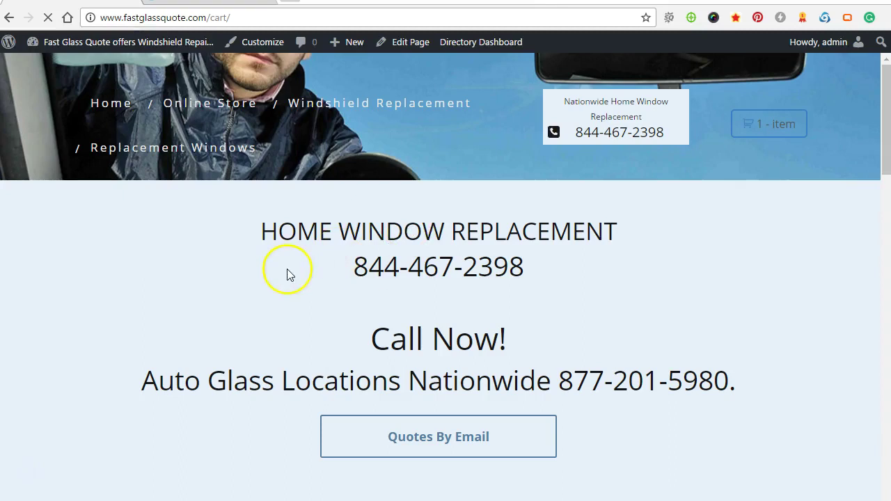
scroll(291, 272, "down", 4)
scroll(28, 218, "down", 3)
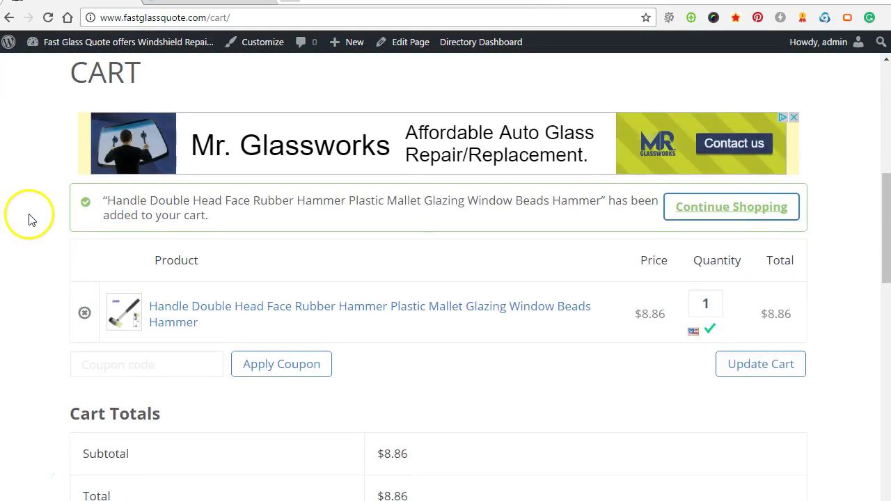
scroll(42, 229, "up", 1)
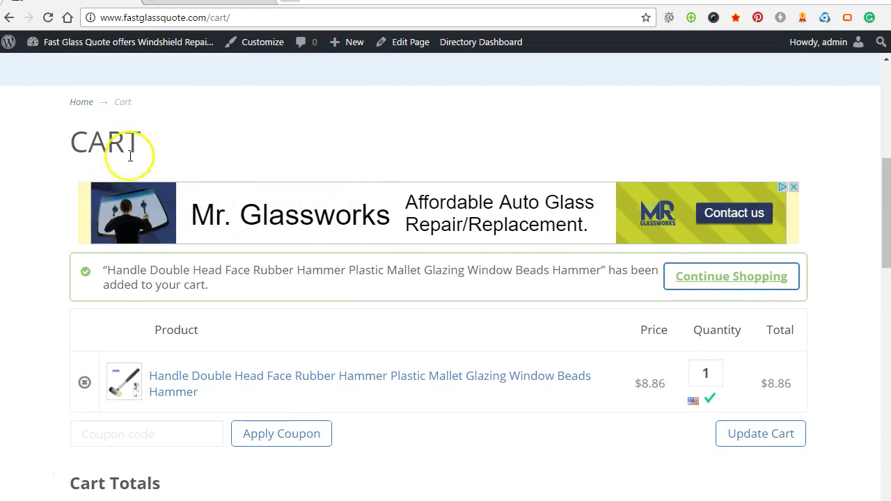
scroll(50, 191, "down", 3)
scroll(44, 216, "up", 3)
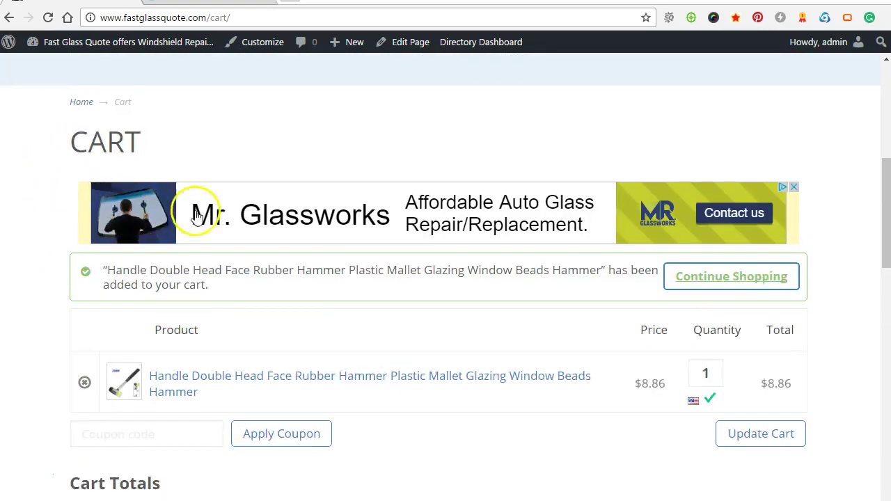
scroll(265, 224, "up", 2)
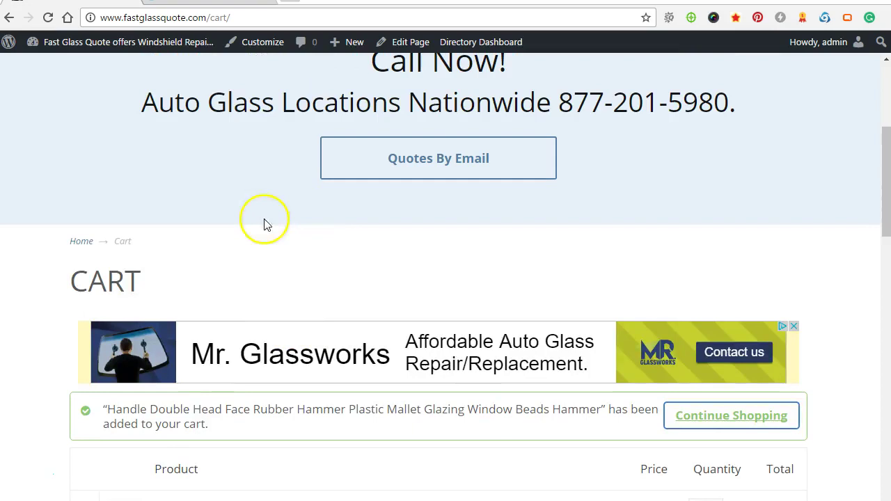
scroll(40, 222, "down", 1)
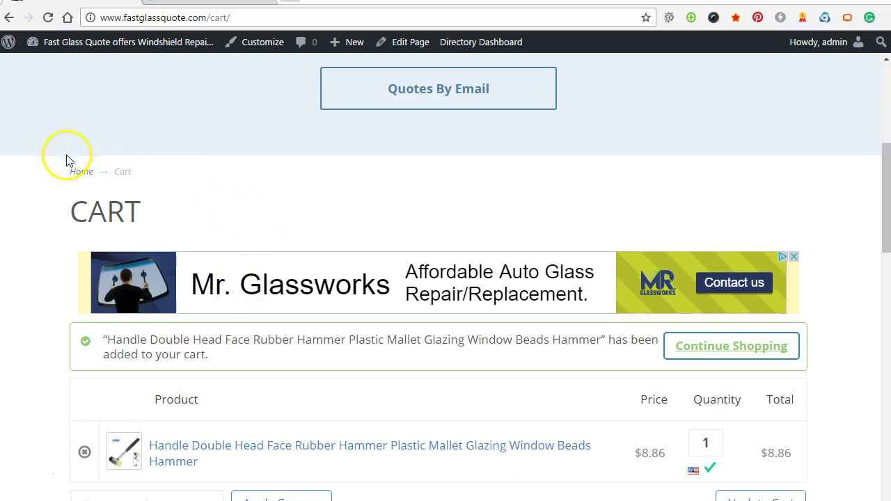
Review the cart totals, proceed to checkout with the rubber hammer to view the Amazon cart page, and return to the store's product page
scroll(60, 185, "down", 4)
scroll(60, 185, "up", 1)
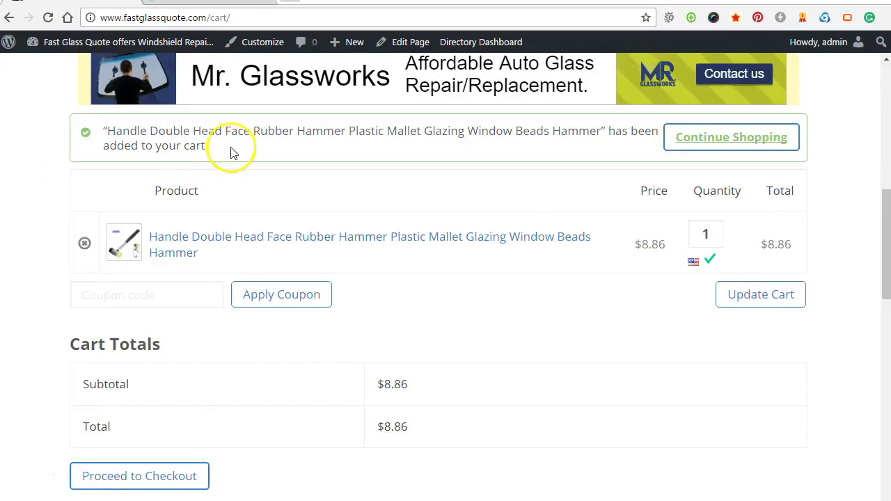
scroll(188, 264, "down", 2)
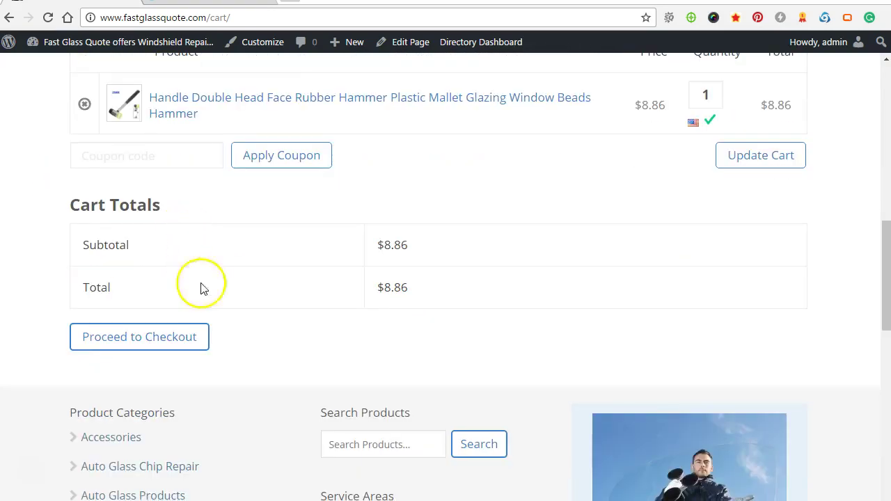
left_click(174, 337)
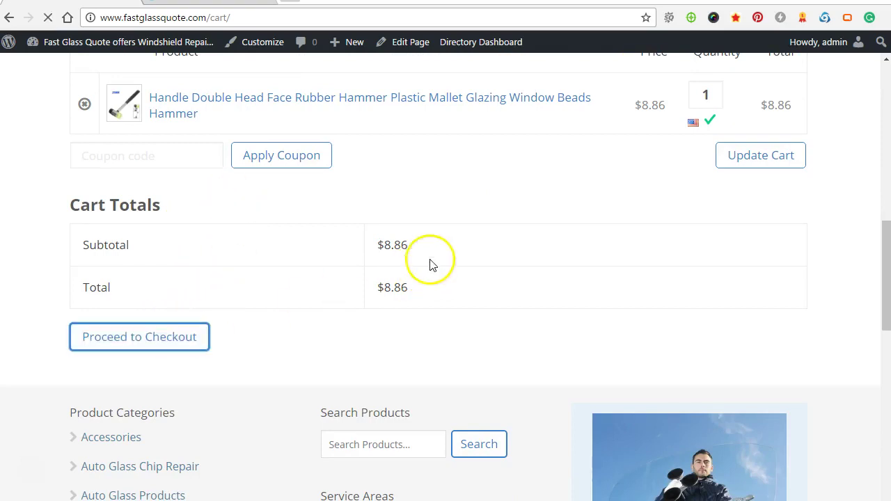
scroll(339, 268, "down", 4)
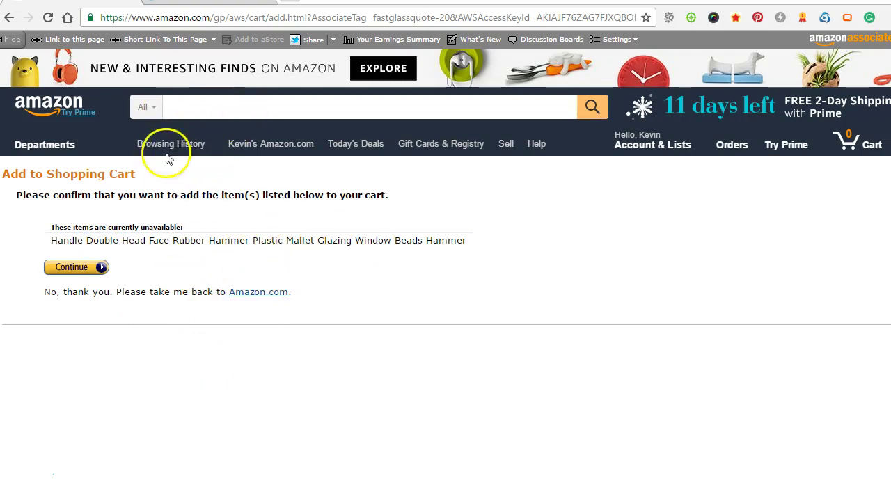
left_click(10, 19)
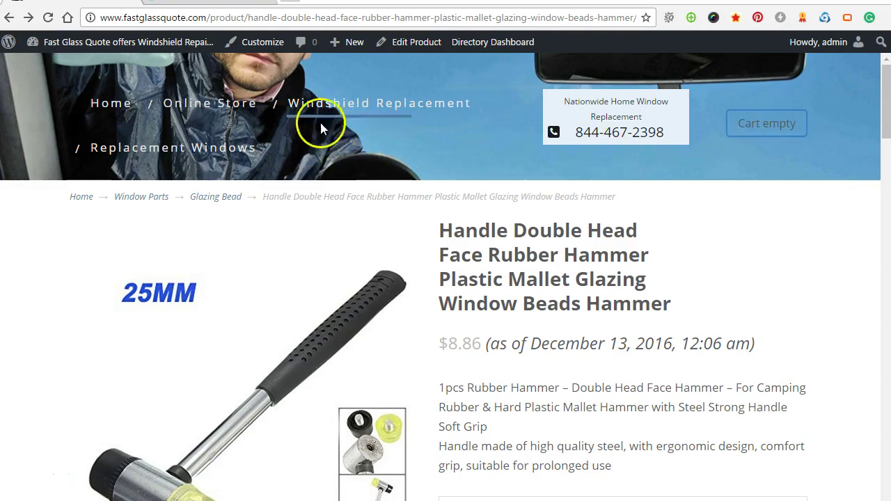
Open the site's menu editor and expand the product categories available for the primary menu
mouse_move(60, 49)
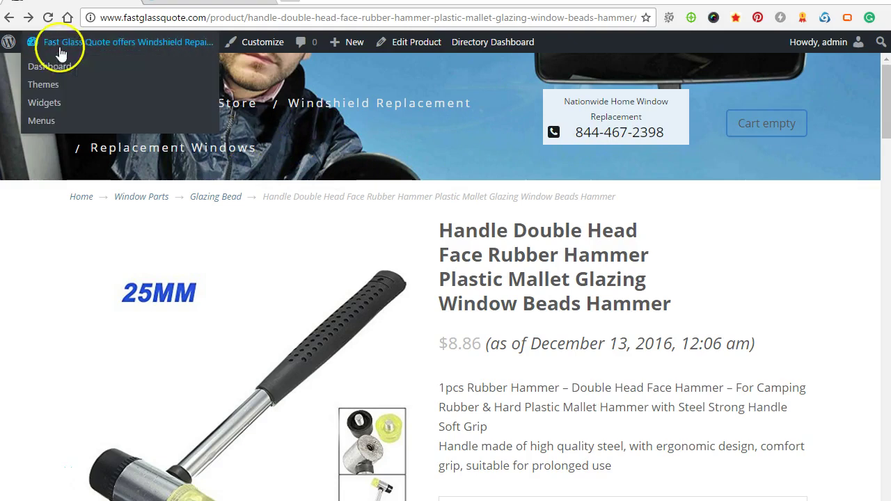
left_click(42, 123)
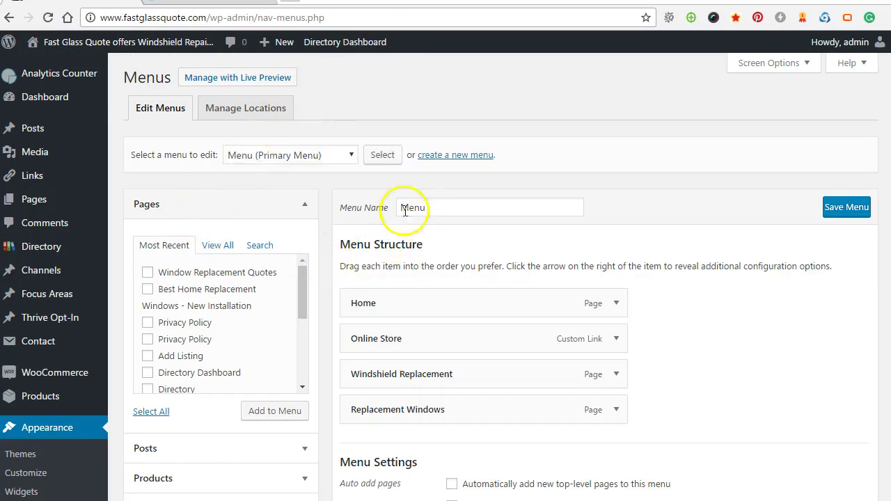
scroll(306, 256, "down", 1)
scroll(208, 369, "down", 3)
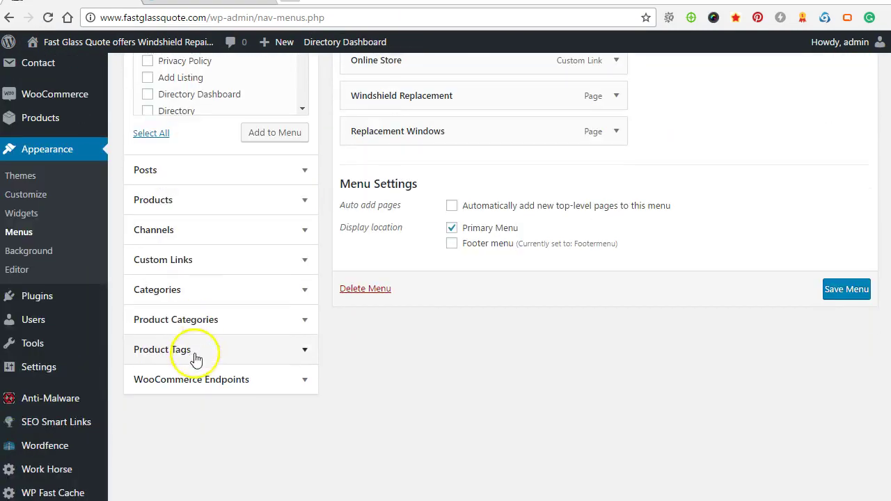
left_click(195, 328)
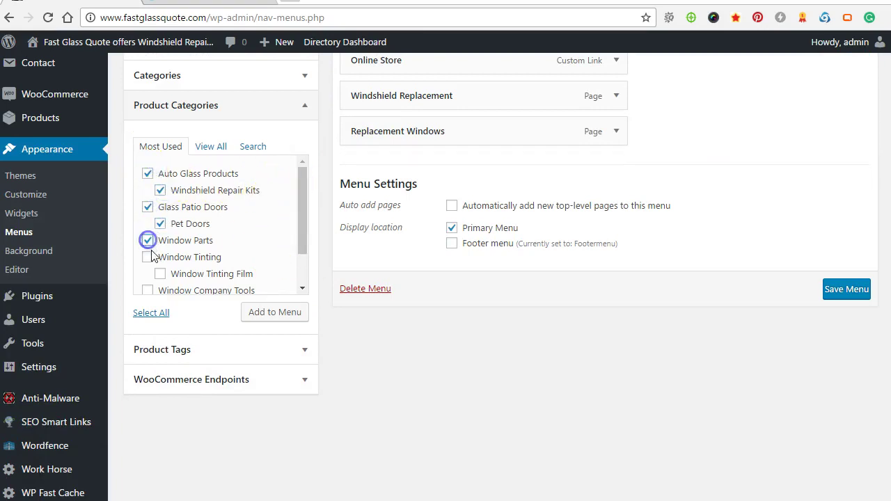
From the full product category list, select Auto Glass Products and all five of its subcategories, from Auto Glass Chip Repair to Windshield Wipers
left_click(211, 148)
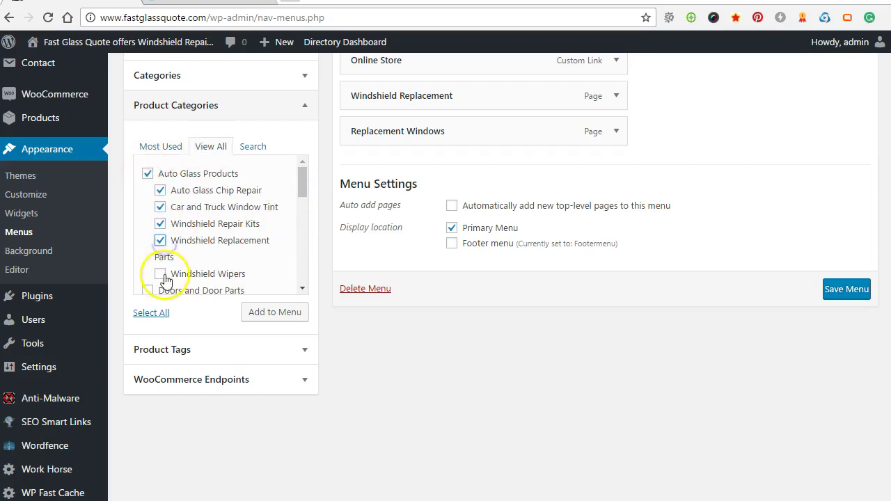
scroll(153, 209, "down", 3)
scroll(139, 199, "up", 3)
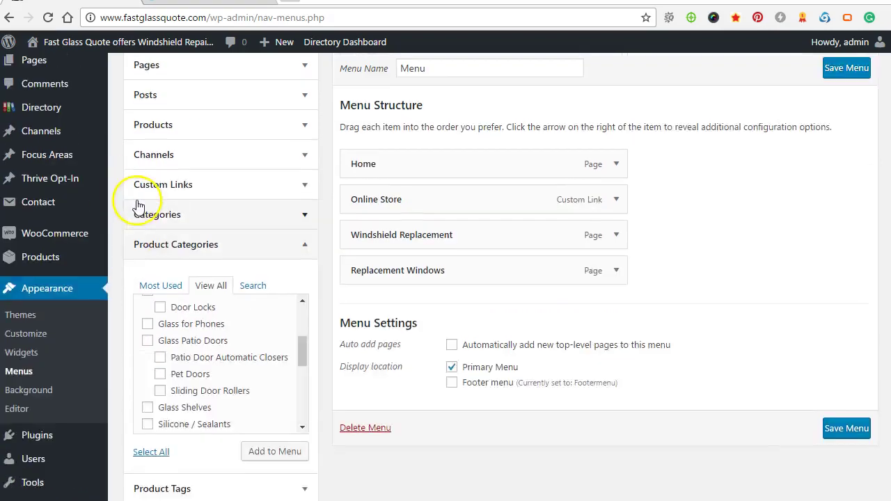
left_click_drag(309, 424, 304, 396)
left_click(147, 377)
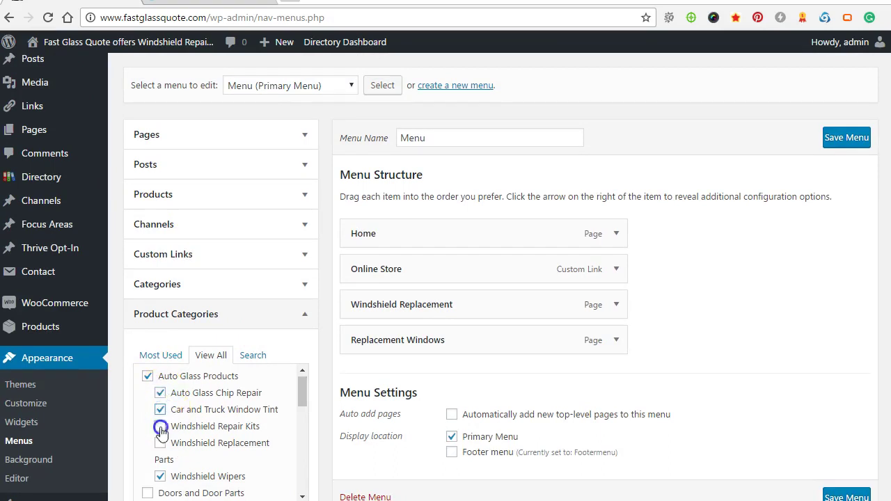
Also select Window Parts with Glazing Bead, Window Balancers and Window Locks, and add all selected categories to the menu
scroll(185, 387, "down", 3)
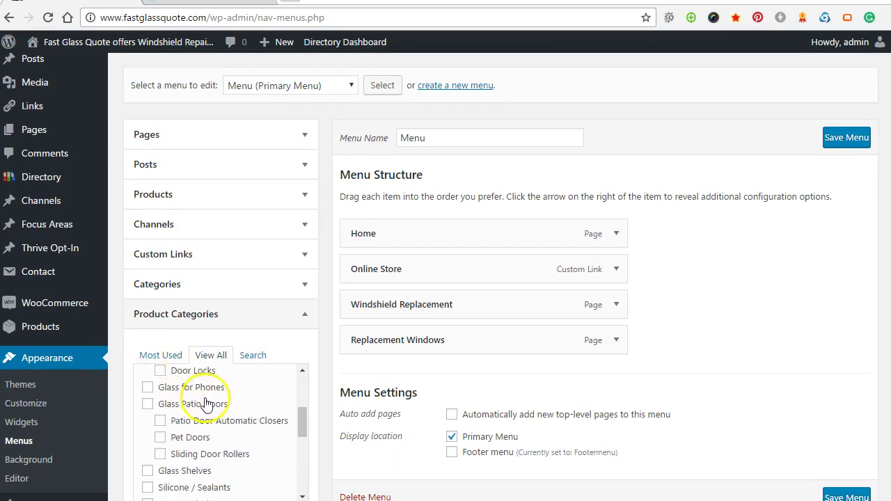
scroll(224, 425, "down", 1)
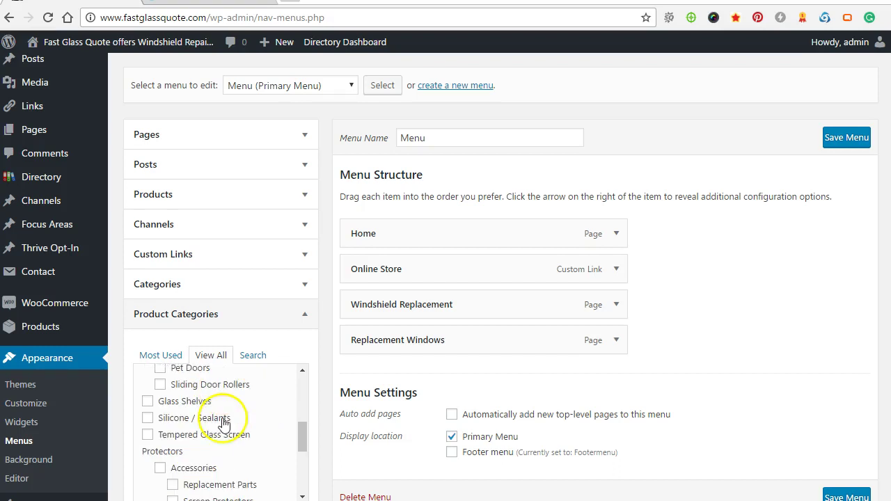
scroll(235, 433, "down", 3)
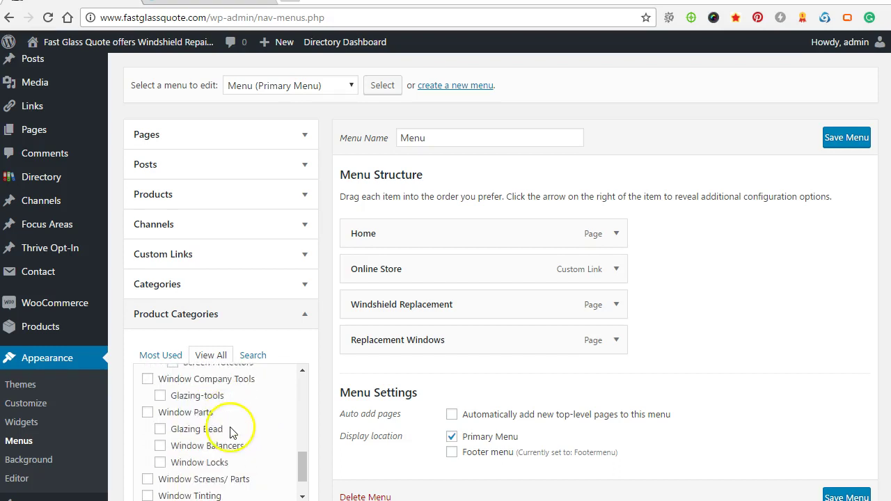
scroll(232, 431, "down", 1)
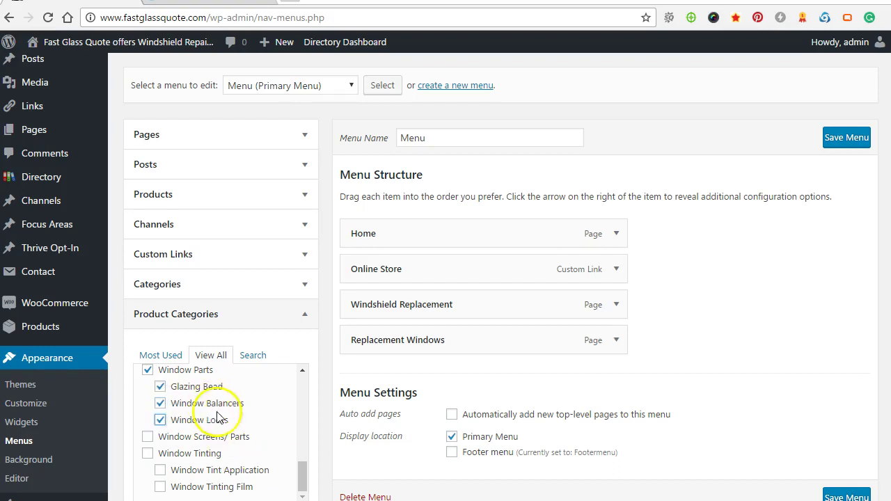
scroll(232, 381, "down", 1)
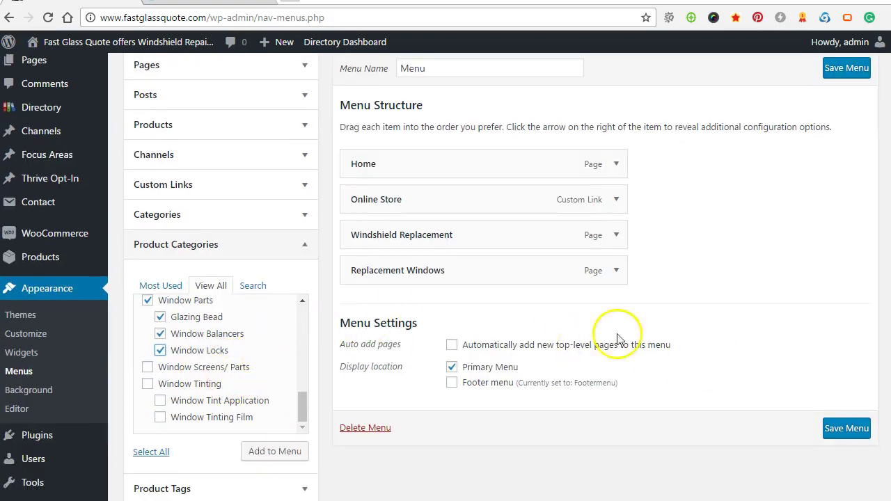
left_click(275, 451)
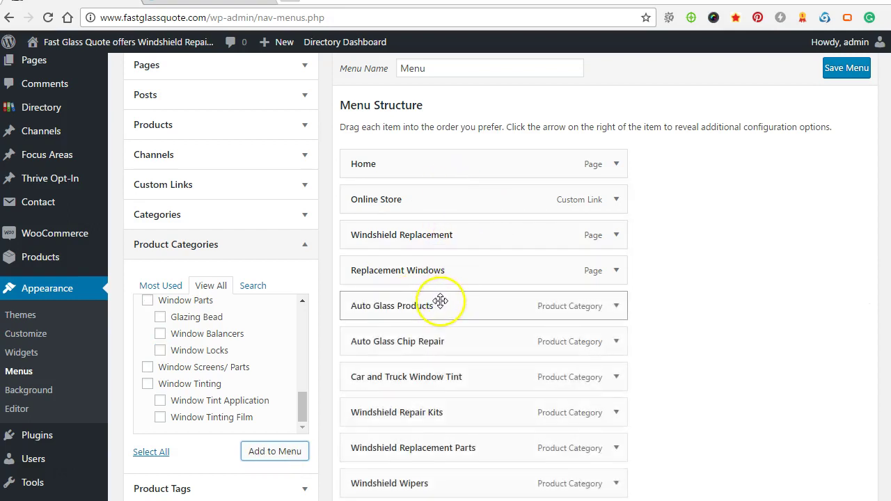
Nest Auto Glass Chip Repair, Car and Truck Window Tint, Windshield Repair Kits, Windshield Replacement Parts and Windshield Wipers as sub items of Auto Glass Products
left_click_drag(423, 341, 446, 344)
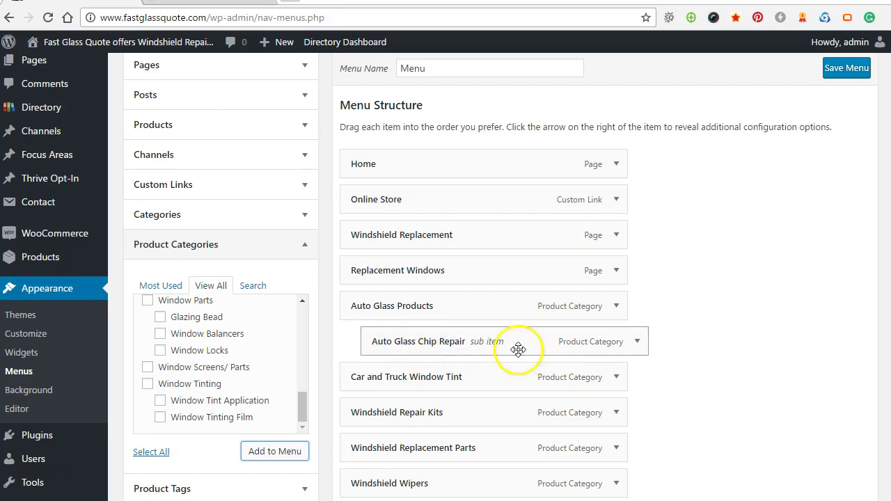
scroll(396, 275, "down", 2)
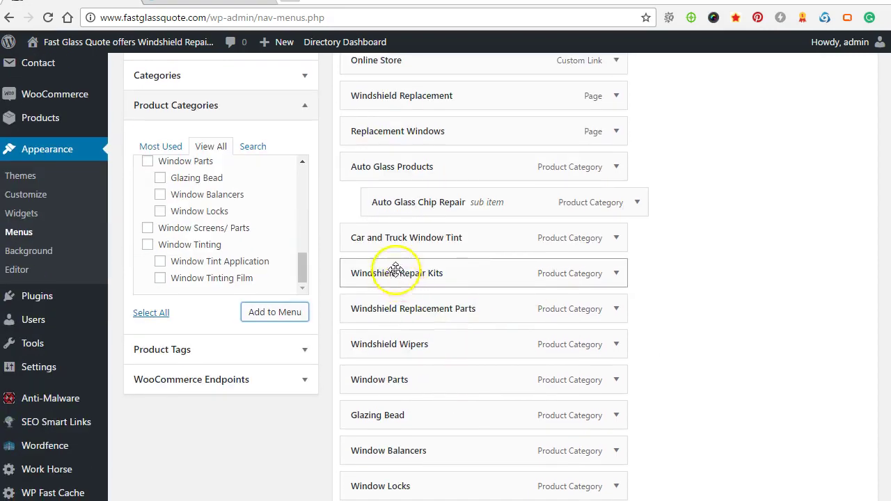
left_click_drag(394, 239, 420, 240)
left_click_drag(408, 284, 435, 291)
left_click_drag(441, 326, 464, 331)
left_click_drag(438, 362, 463, 373)
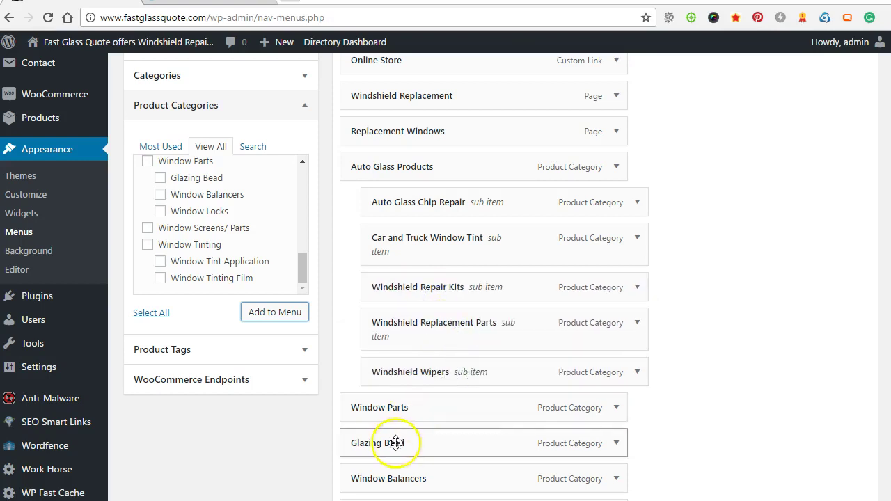
Nest Glazing Bead, Window Balancers and Window Locks as sub items of Window Parts and save the menu
left_click_drag(395, 443, 416, 444)
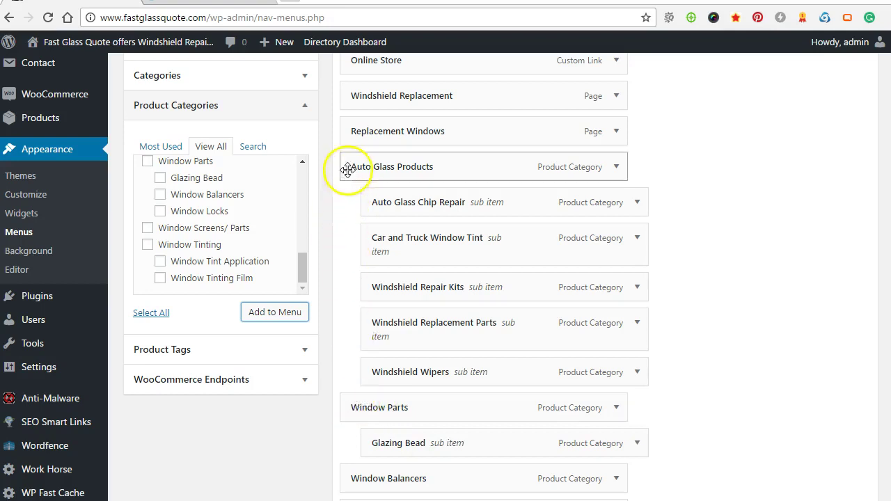
scroll(355, 313, "down", 2)
left_click_drag(376, 331, 408, 342)
left_click_drag(410, 375, 432, 378)
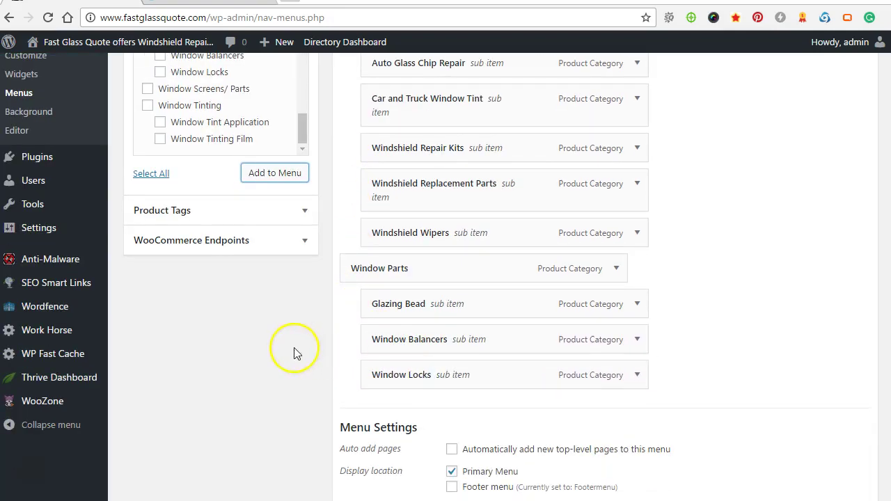
scroll(688, 421, "down", 2)
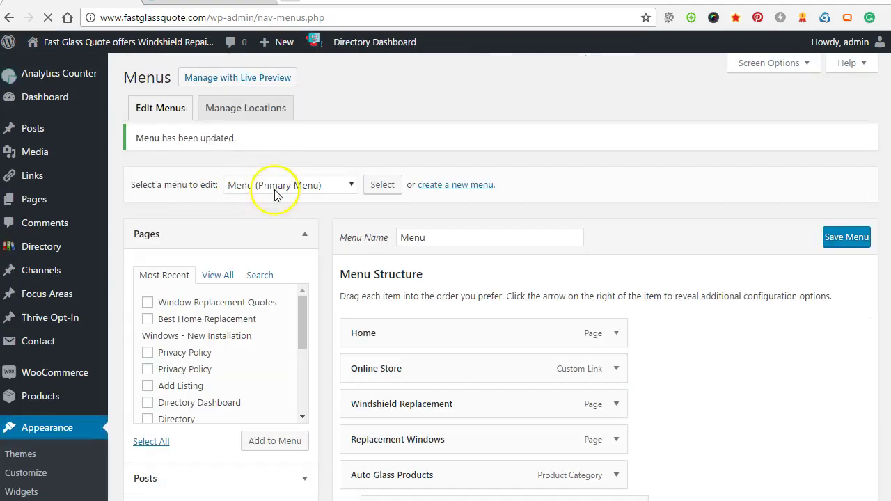
View the site's home page and check the sub items listed under Auto Glass Products and Window Parts in the navigation
mouse_move(53, 41)
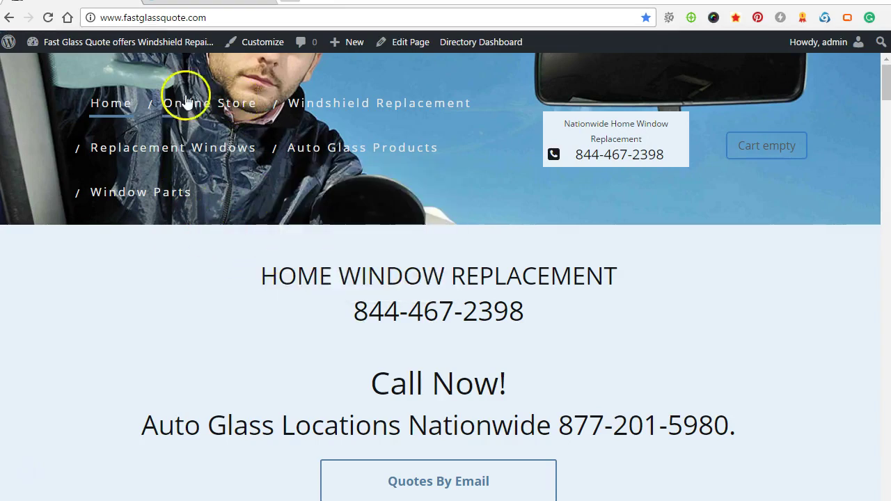
mouse_move(319, 153)
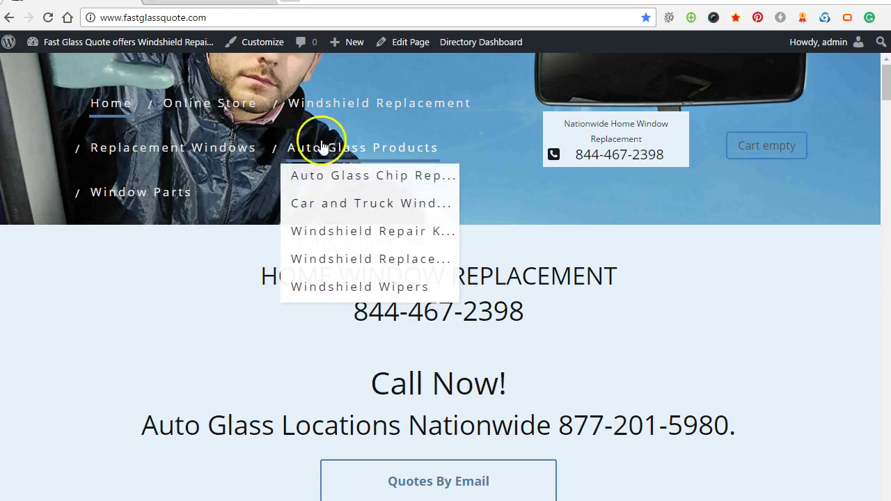
mouse_move(171, 190)
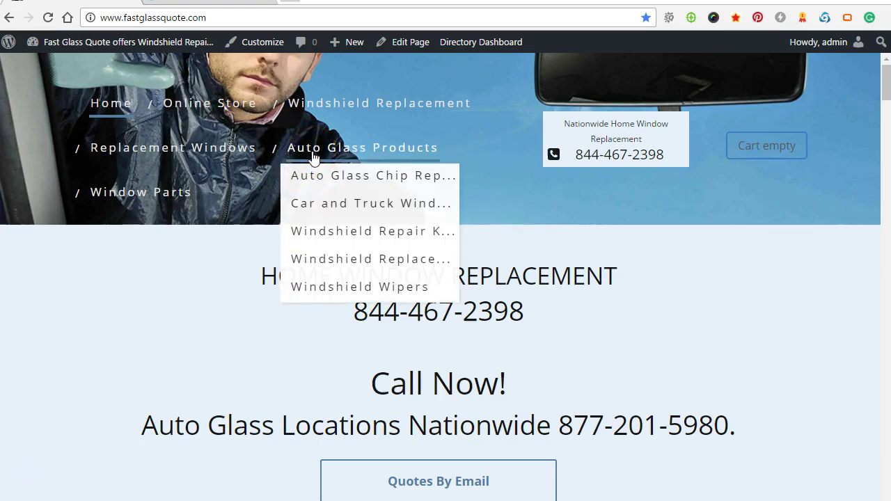
left_click(223, 237)
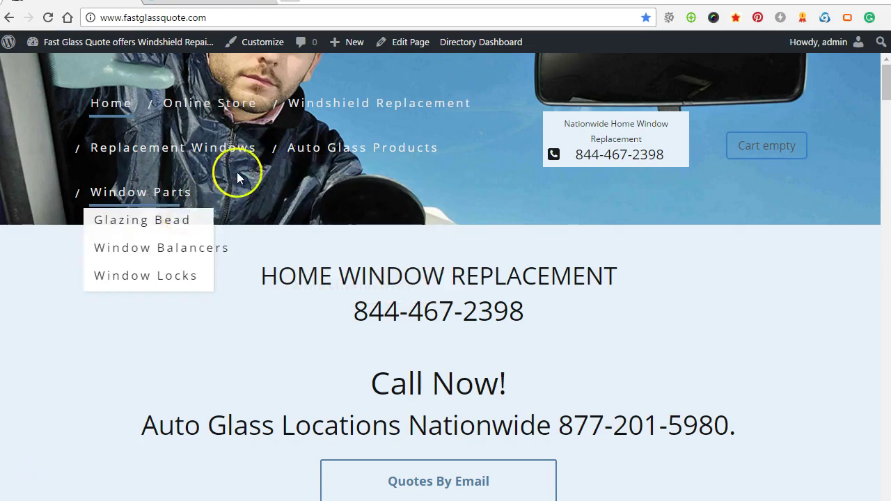
mouse_move(305, 155)
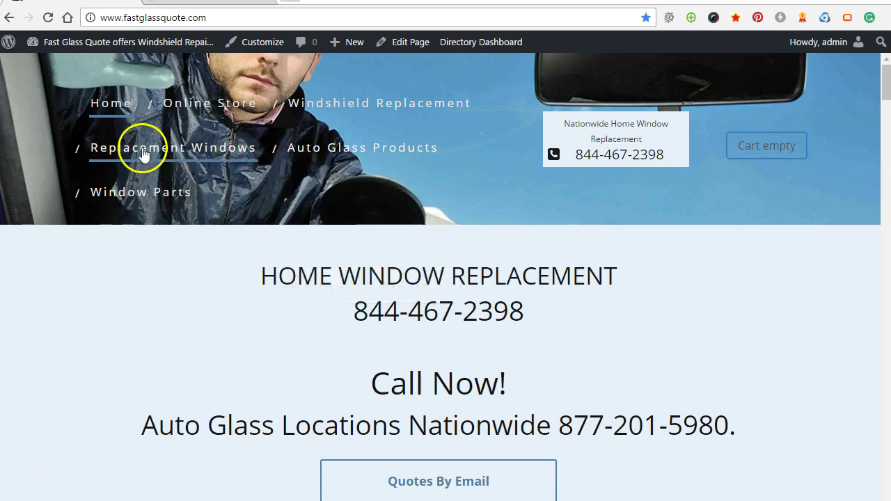
mouse_move(371, 144)
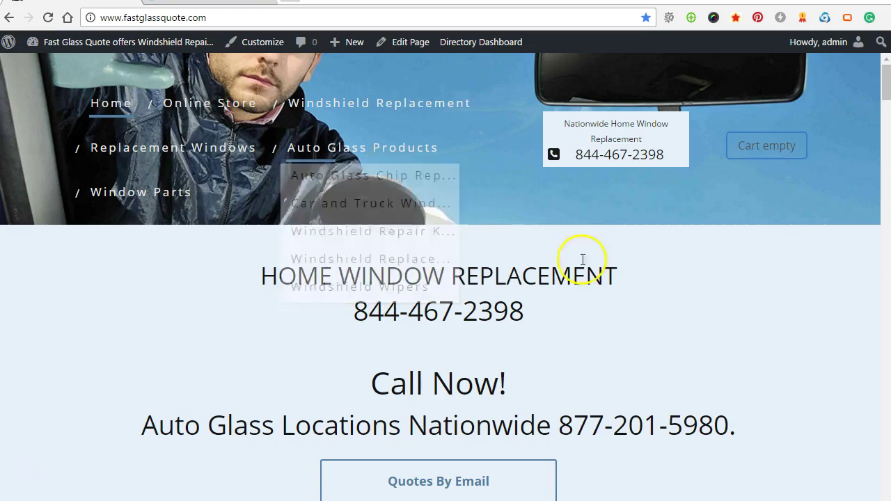
mouse_move(336, 159)
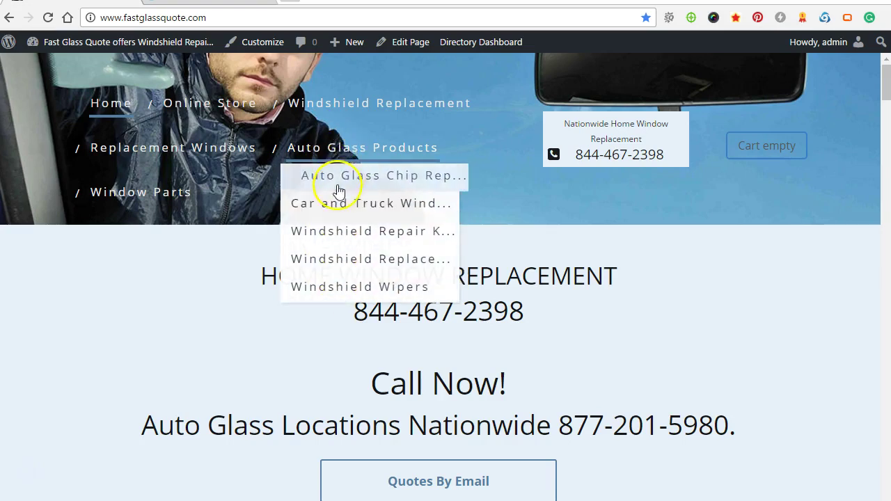
Look through the Car and Truck Window Tint category page, and open the Windshield Replacement Parts category from the site navigation
left_click(449, 203)
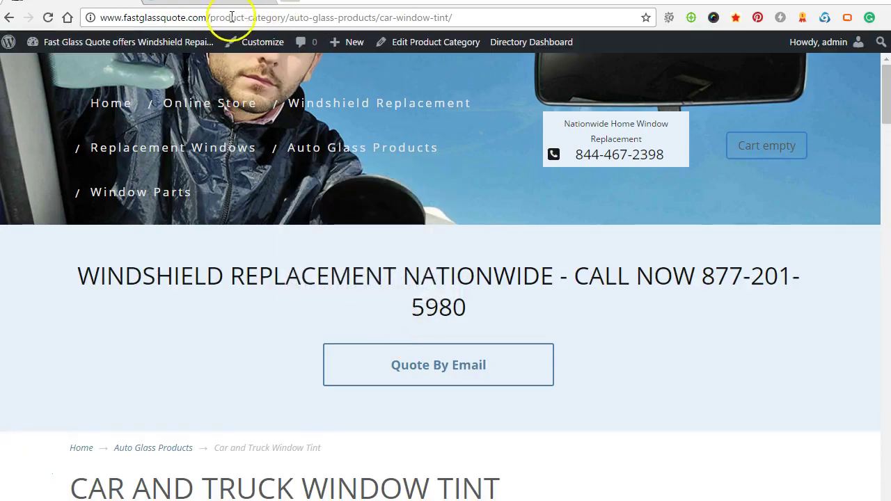
scroll(255, 237, "down", 12)
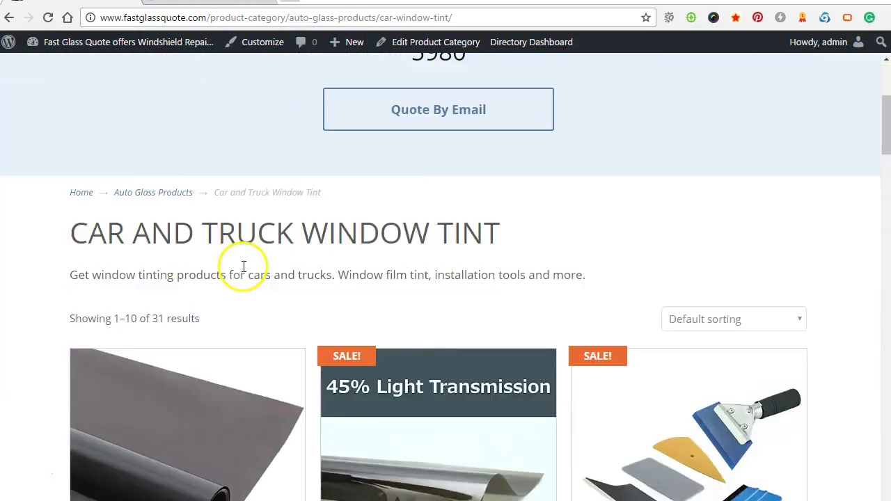
scroll(255, 238, "up", 10)
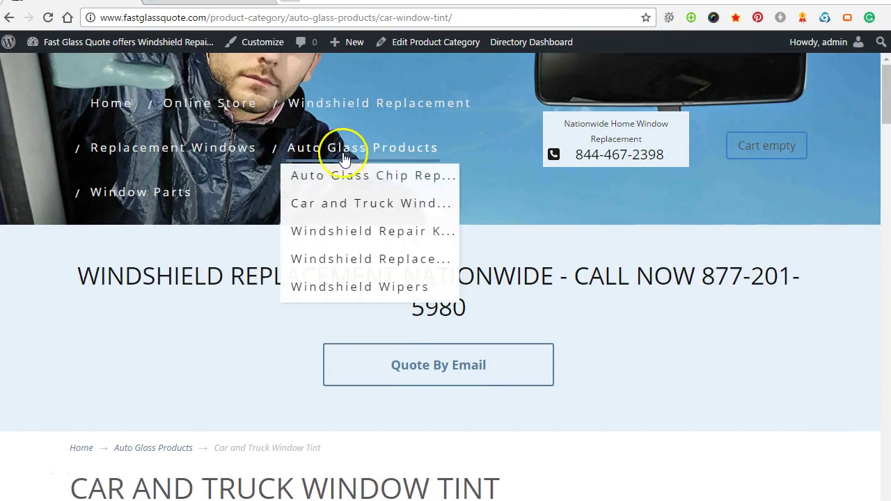
left_click(348, 257)
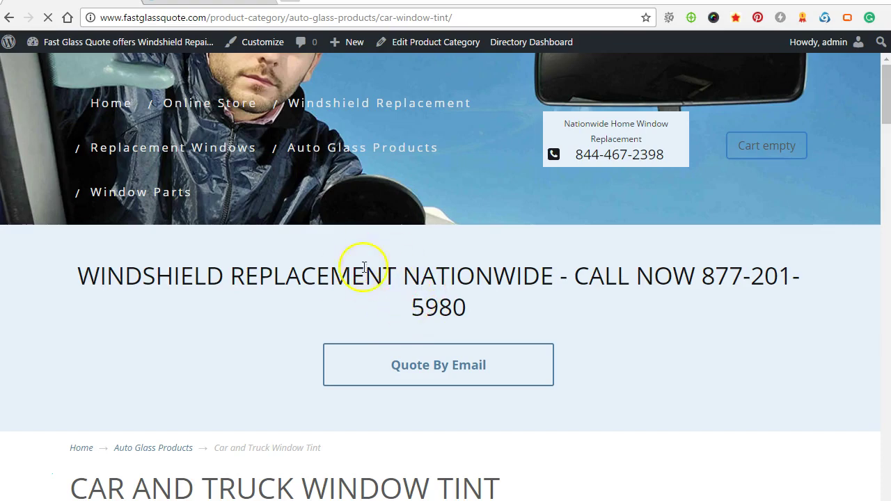
Look through the Windshield Replacement Parts category and open the 2008-2012 Ford Fusion Milan MKZ washer fluid jet nozzle kit product page
scroll(307, 293, "down", 8)
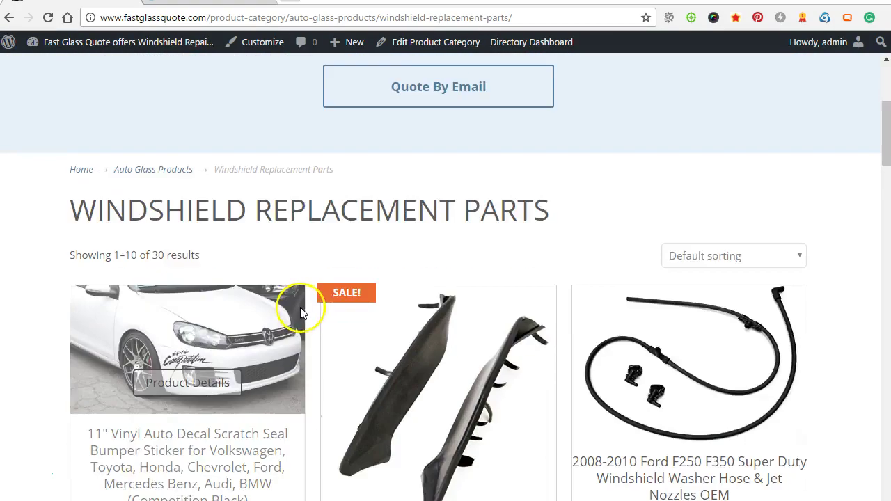
scroll(641, 202, "down", 4)
scroll(507, 269, "down", 6)
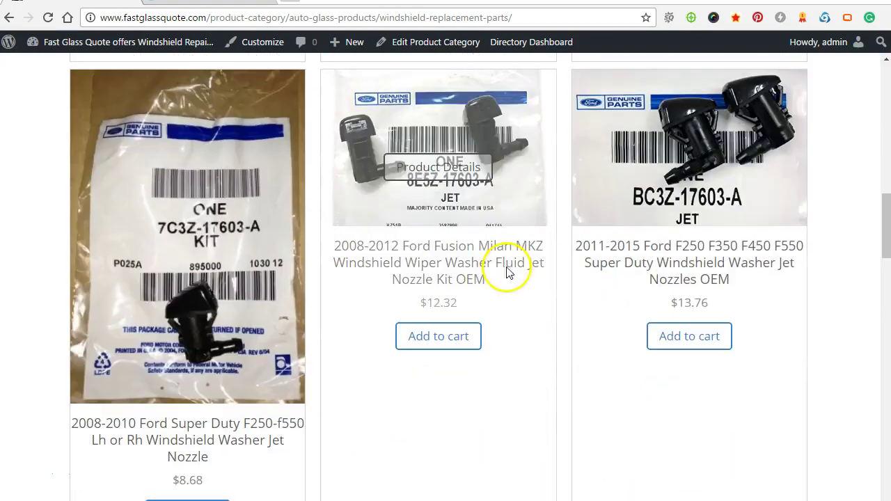
scroll(527, 334, "up", 2)
scroll(394, 293, "up", 5)
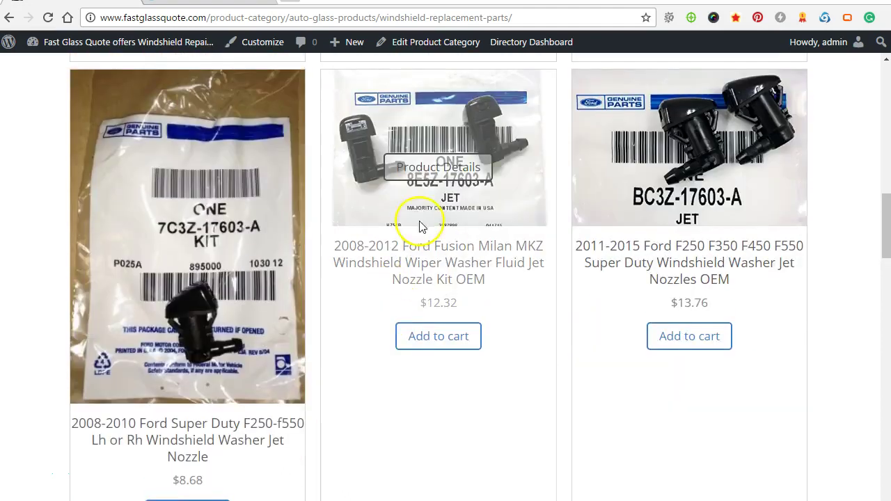
left_click(488, 348)
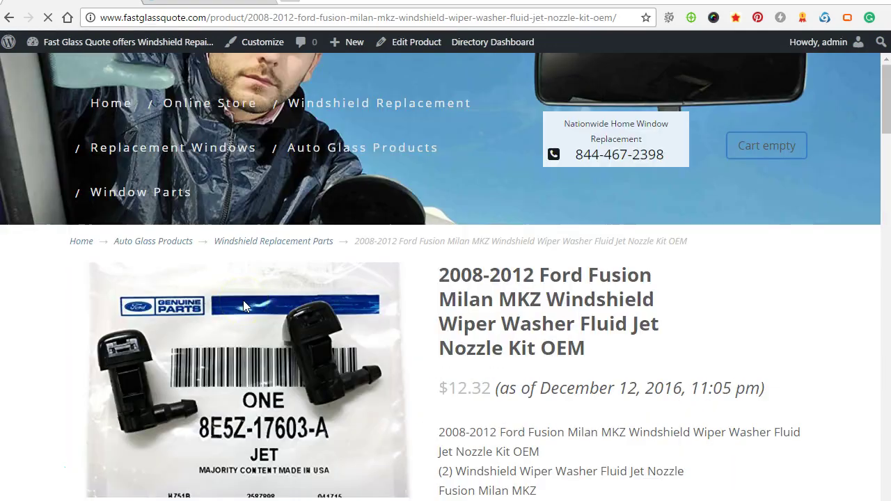
Review the nozzle kit's product page, including its description, Frequently Bought Together and Related Products sections
scroll(302, 269, "down", 15)
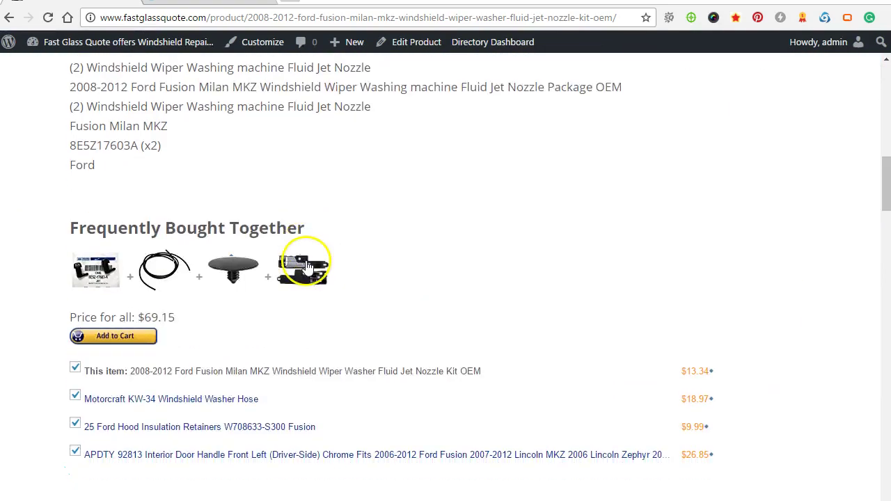
scroll(308, 268, "down", 7)
scroll(309, 268, "up", 5)
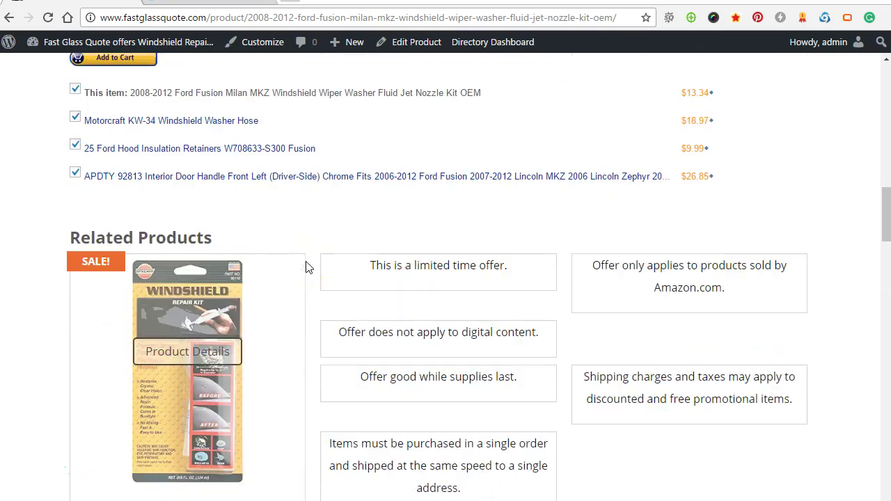
scroll(306, 268, "up", 20)
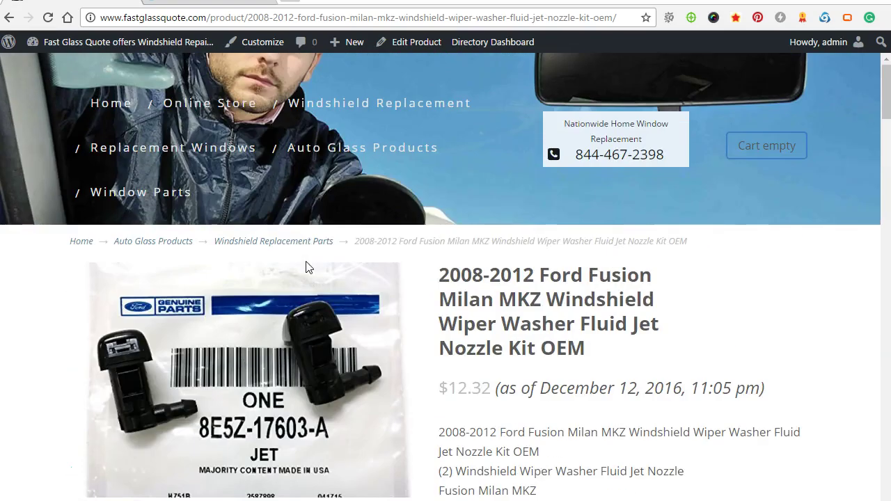
Check the sub items under Auto Glass Products and Window Parts in the site navigation from the product page
mouse_move(330, 159)
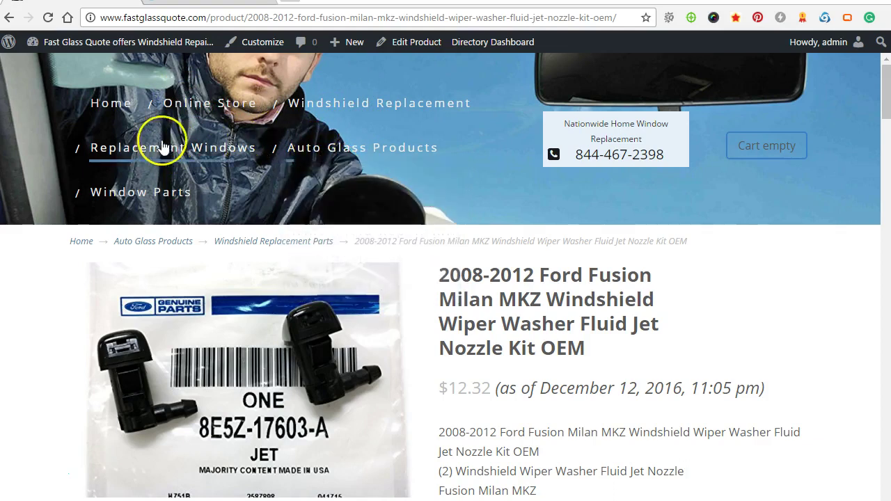
mouse_move(157, 190)
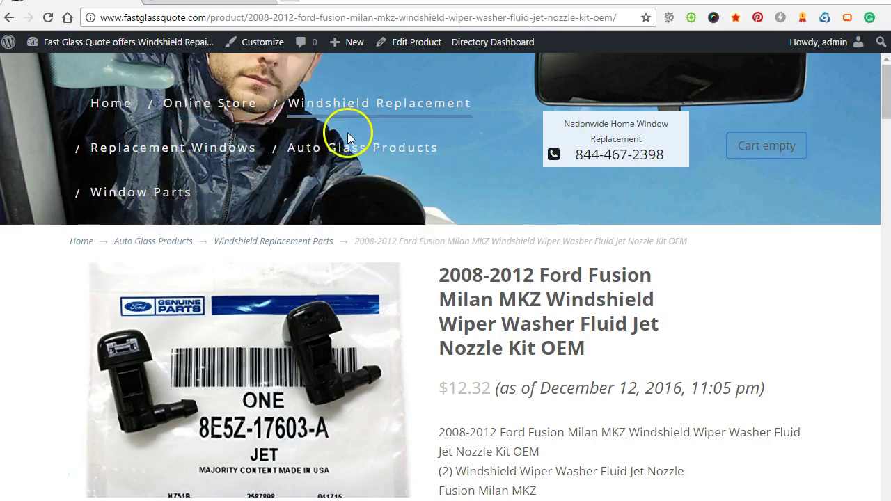
mouse_move(354, 142)
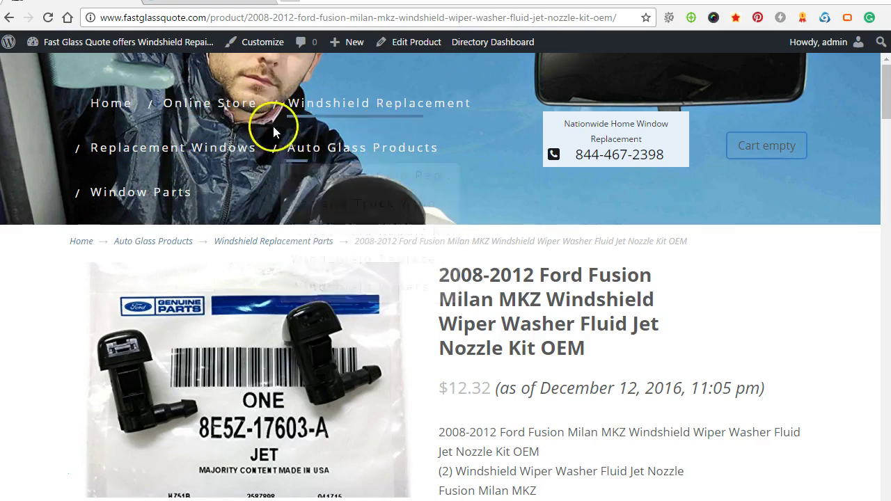